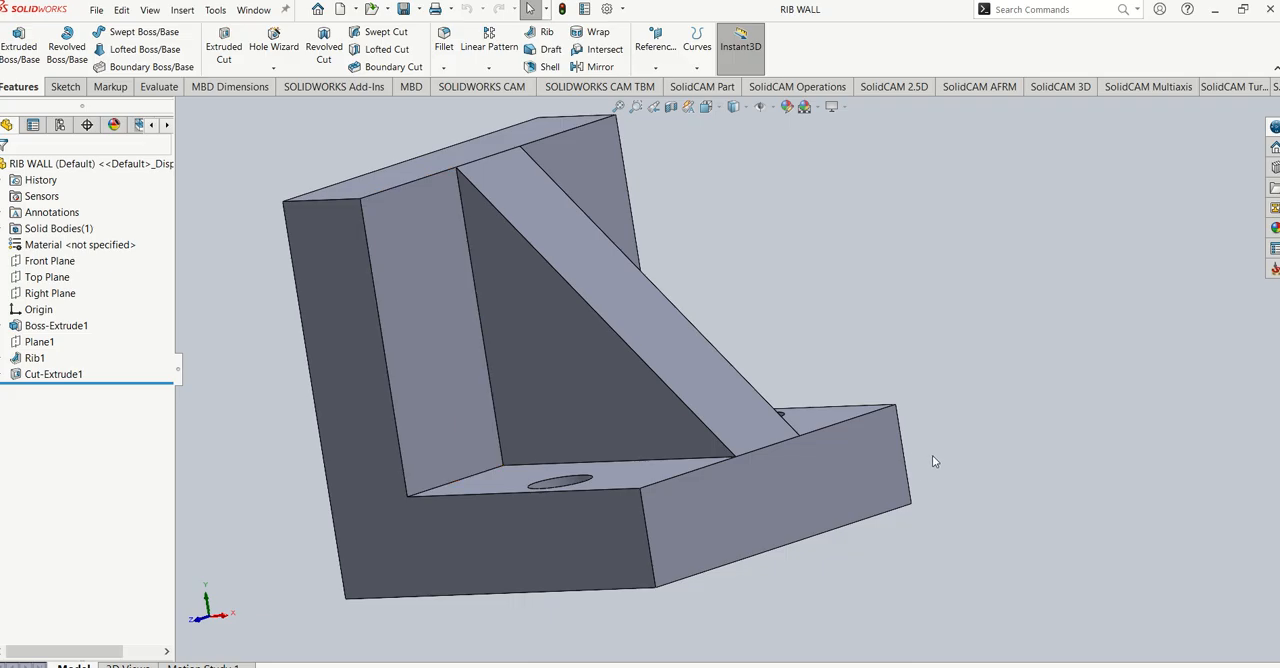
- Create a new drawing document on a standard A4 (ISO) sheet with its sheet format displayed
{"action": "middle_click_drag", "start_coordinate": [931, 457], "coordinate": [817, 517]}
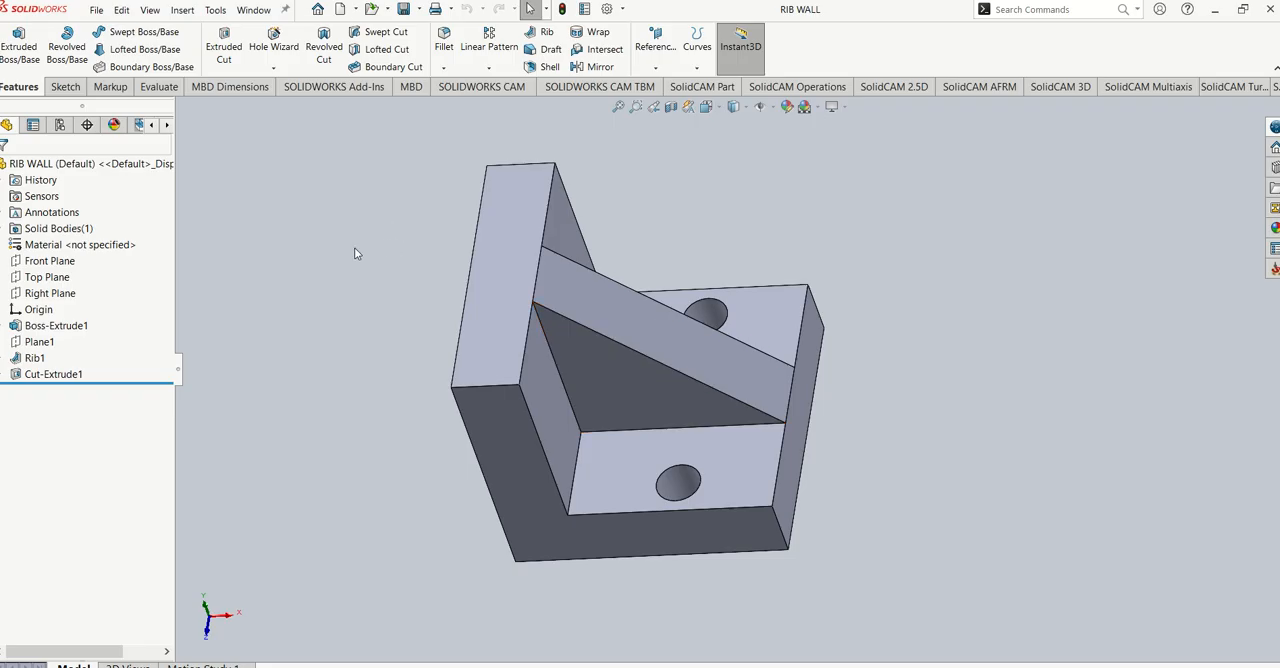
{"action": "left_click", "coordinate": [341, 11]}
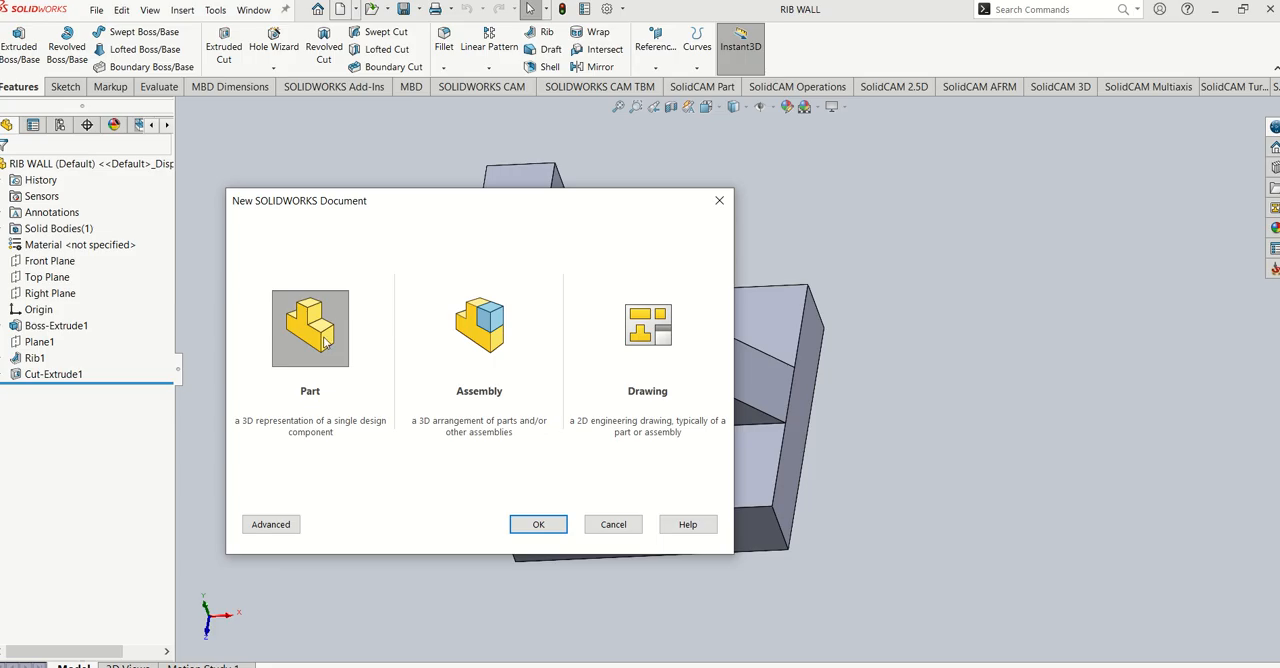
{"action": "left_click", "coordinate": [634, 345]}
{"action": "left_click", "coordinate": [538, 526]}
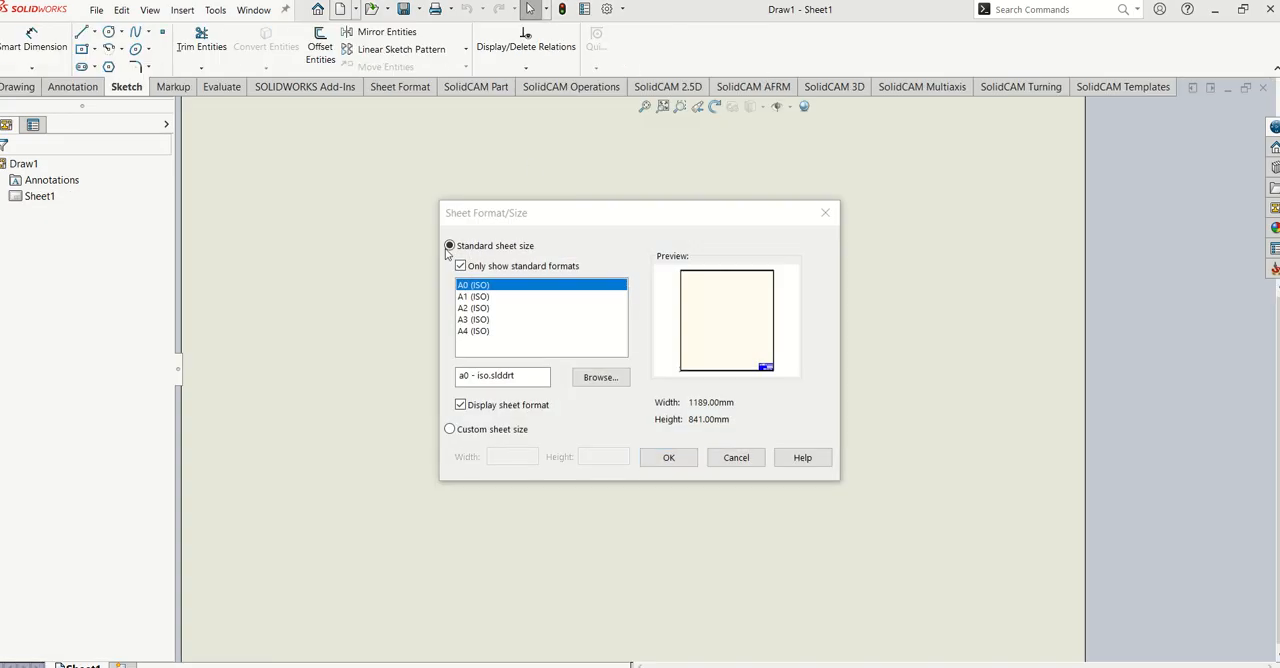
{"action": "left_click", "coordinate": [482, 332]}
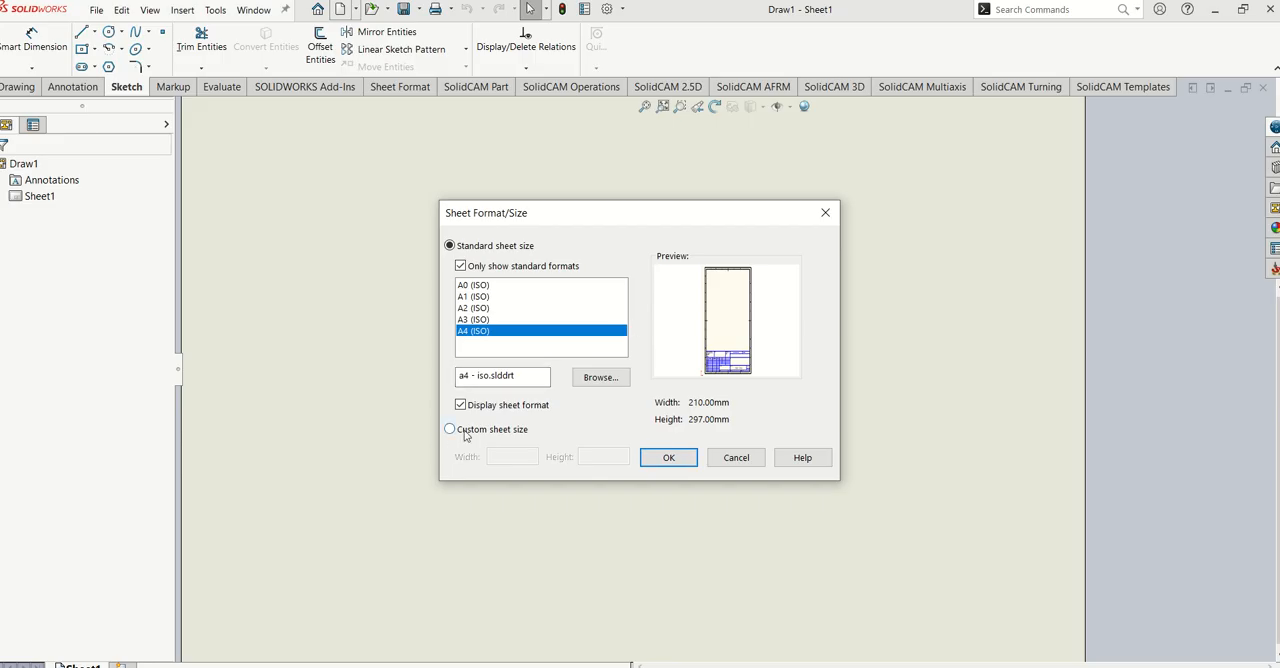
{"action": "left_click", "coordinate": [654, 463]}
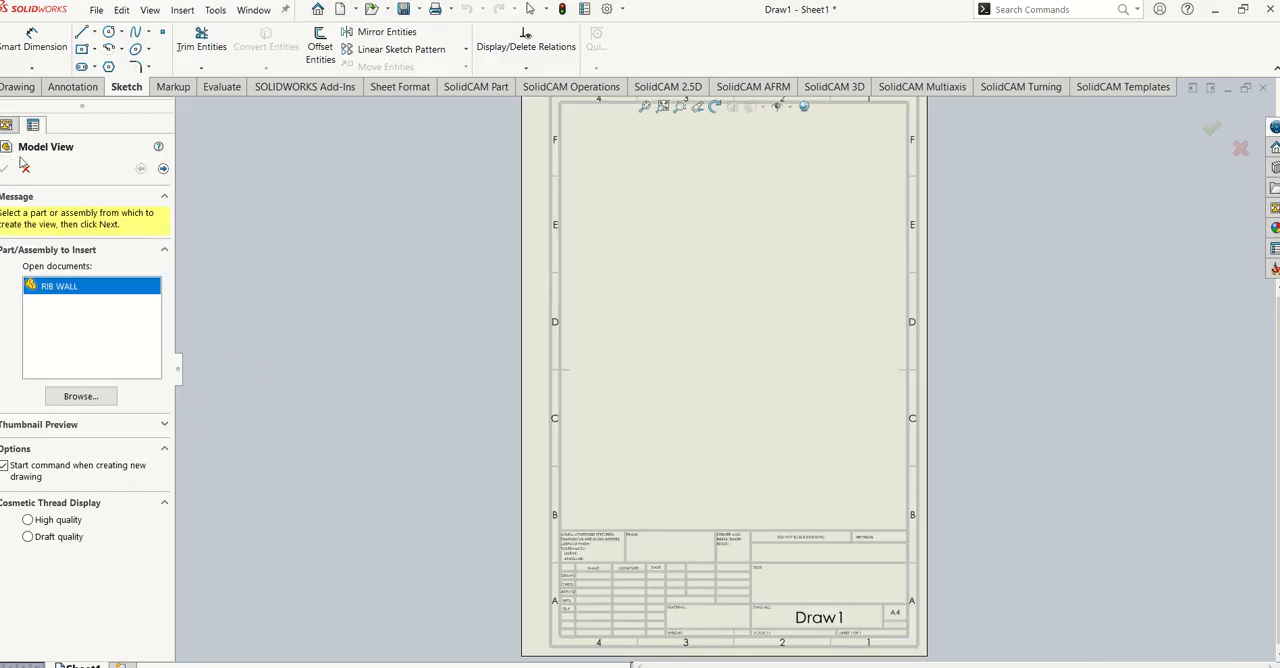
- Insert the front view of the RIB WALL part in the left half of the sheet at about mid-height
{"action": "double_click", "coordinate": [54, 285]}
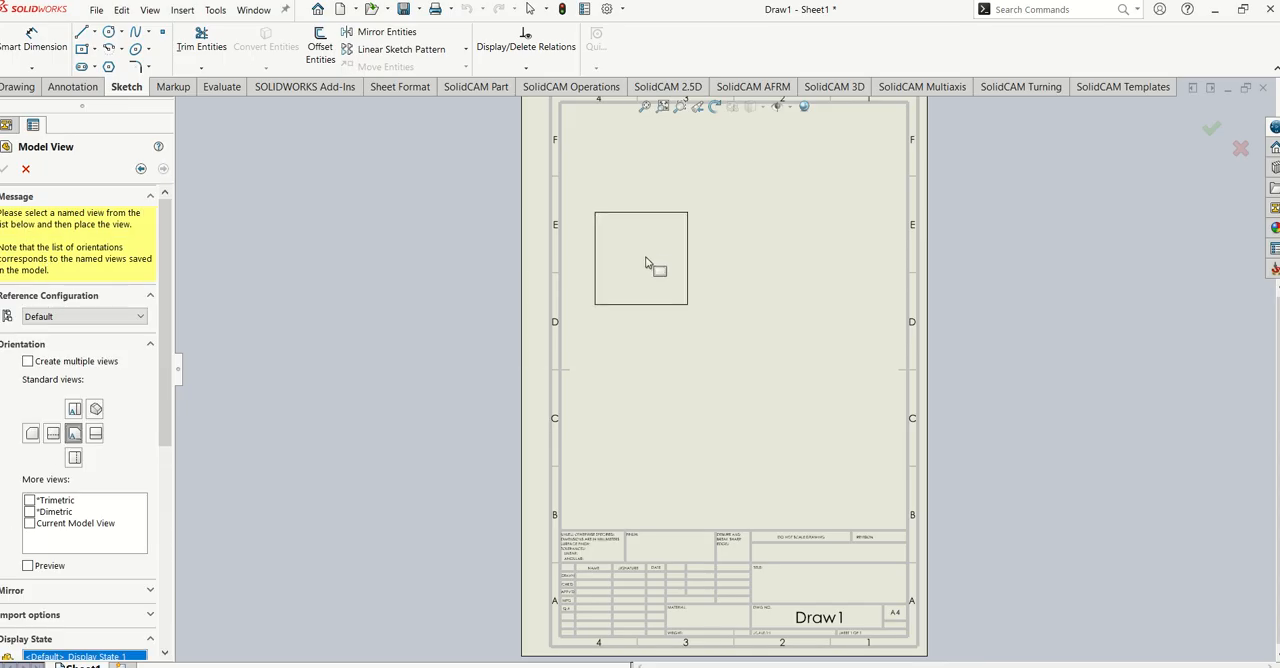
{"action": "left_click", "coordinate": [73, 435]}
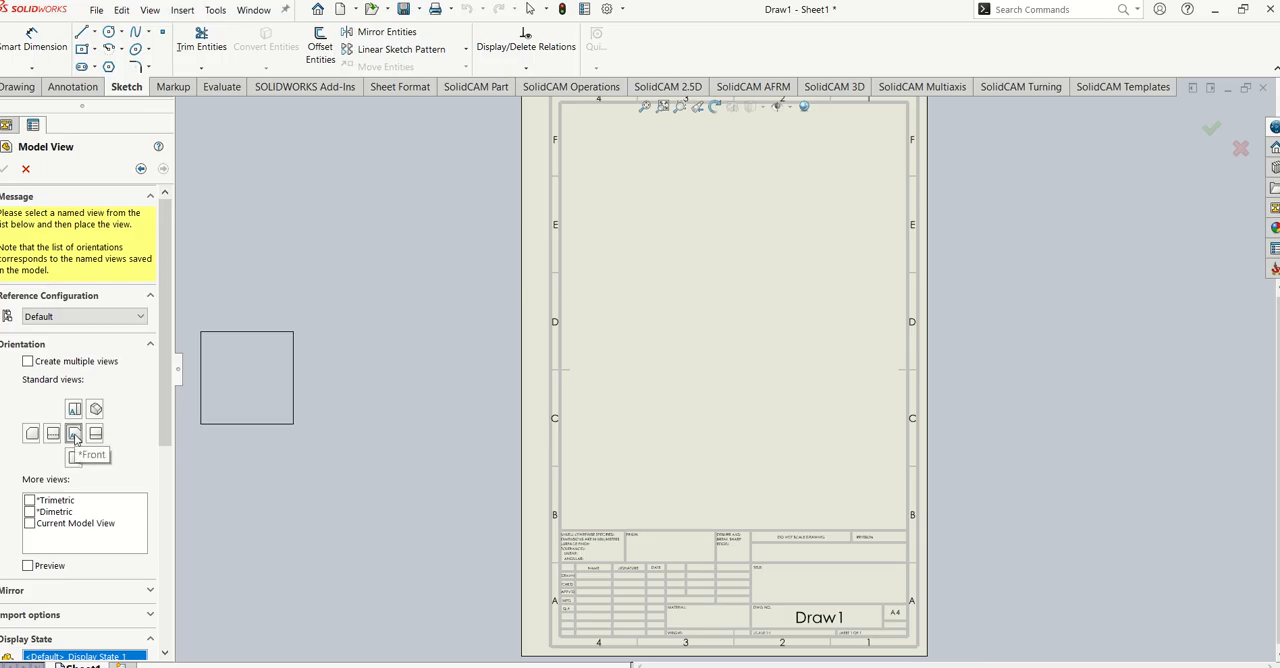
{"action": "left_click", "coordinate": [660, 345]}
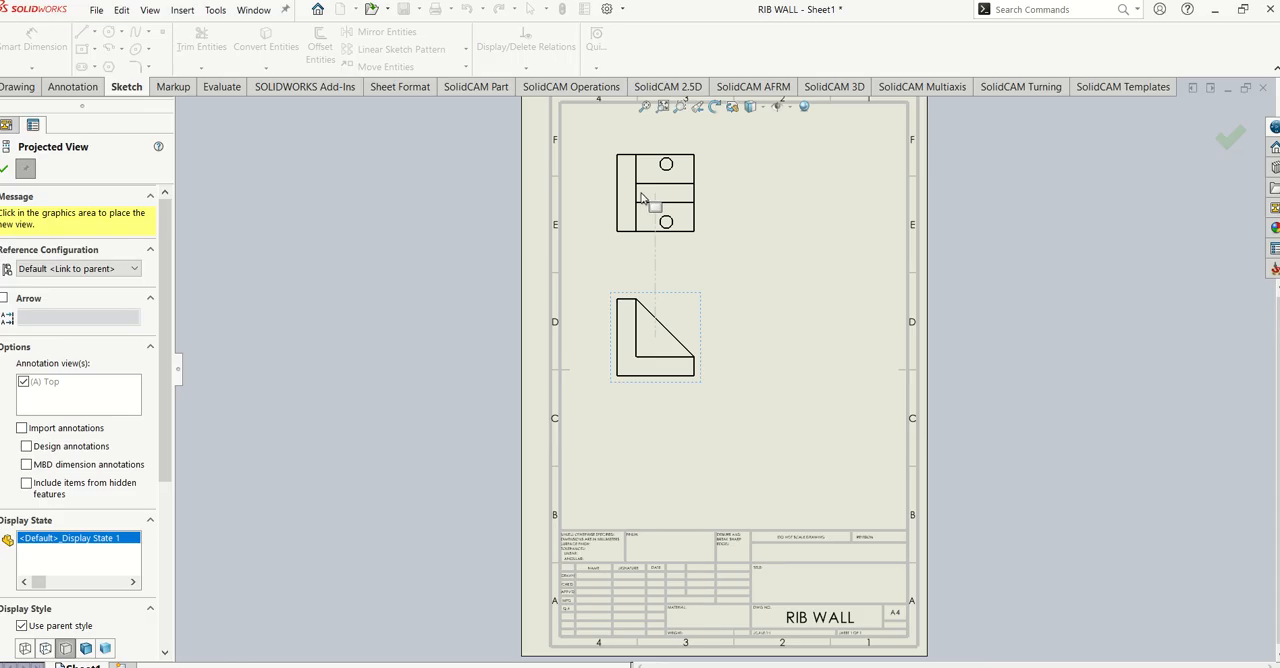
- Project a top view above the front view, a side view to its right and an isometric view diagonally up to the right
{"action": "left_click", "coordinate": [640, 197]}
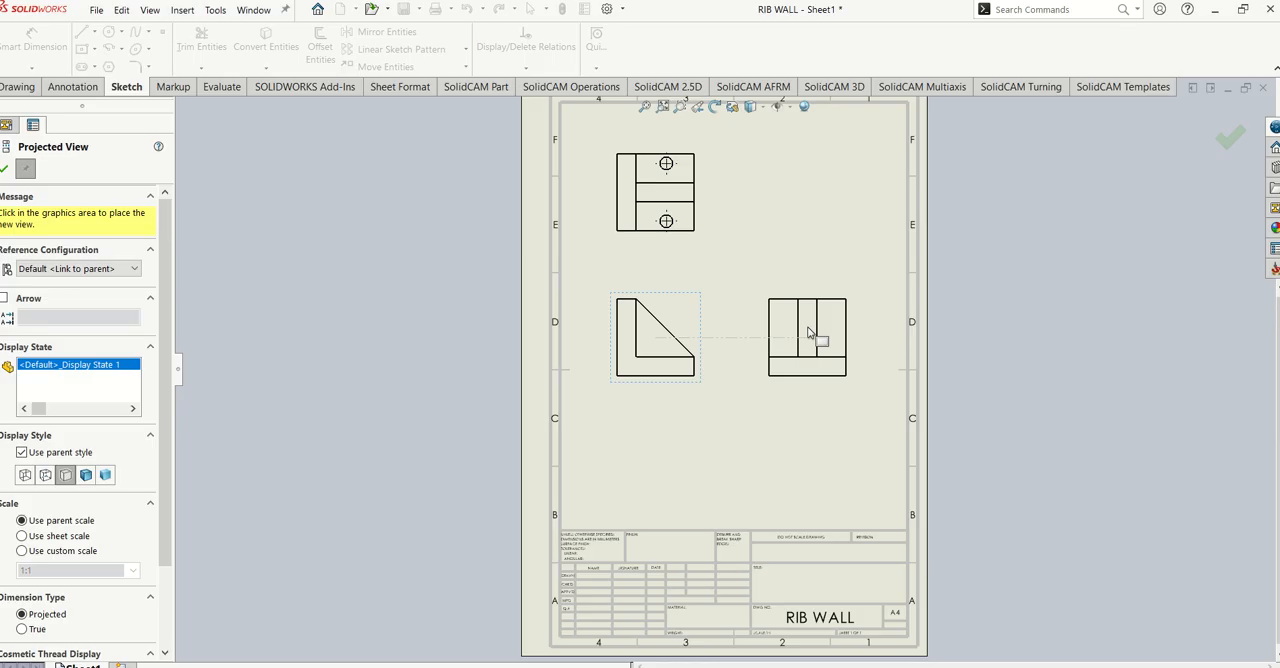
{"action": "left_click", "coordinate": [810, 333]}
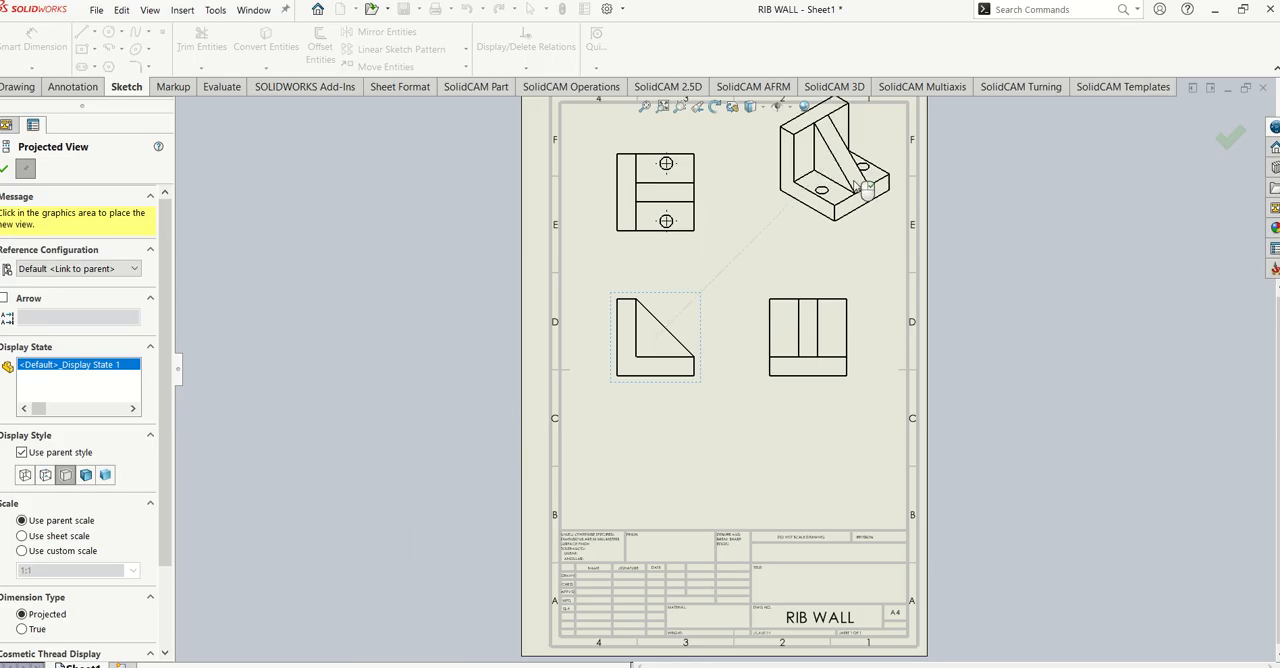
{"action": "left_click", "coordinate": [862, 210]}
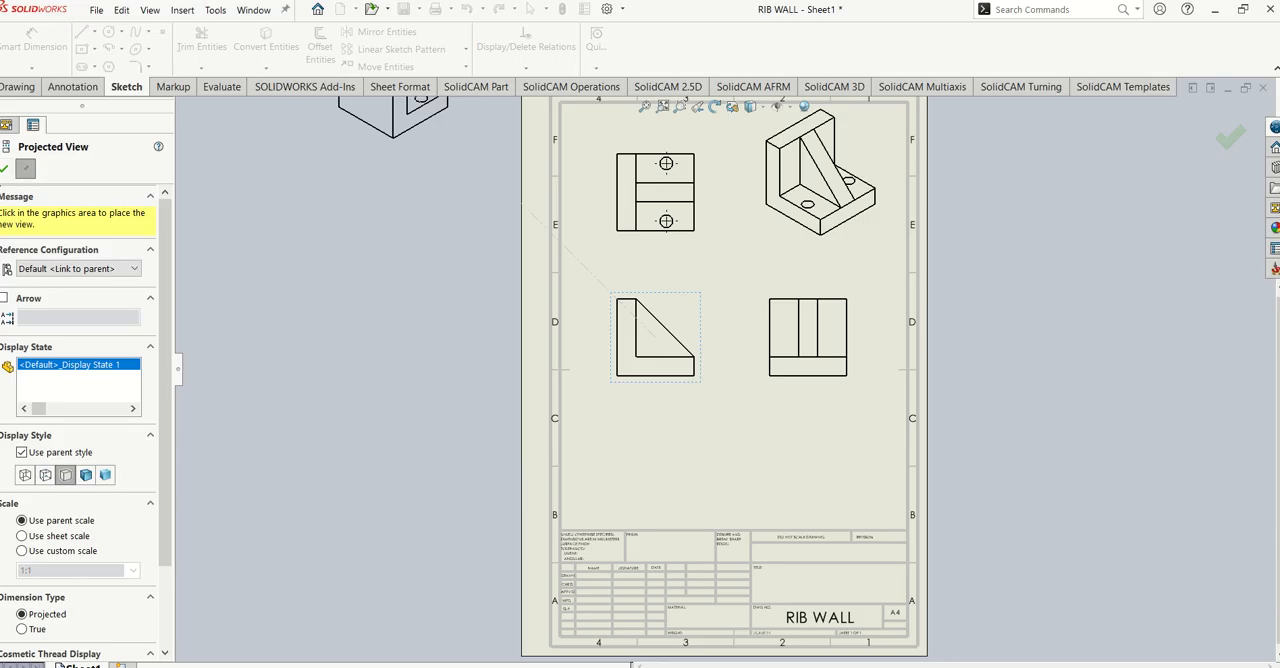
{"action": "left_click", "coordinate": [6, 171]}
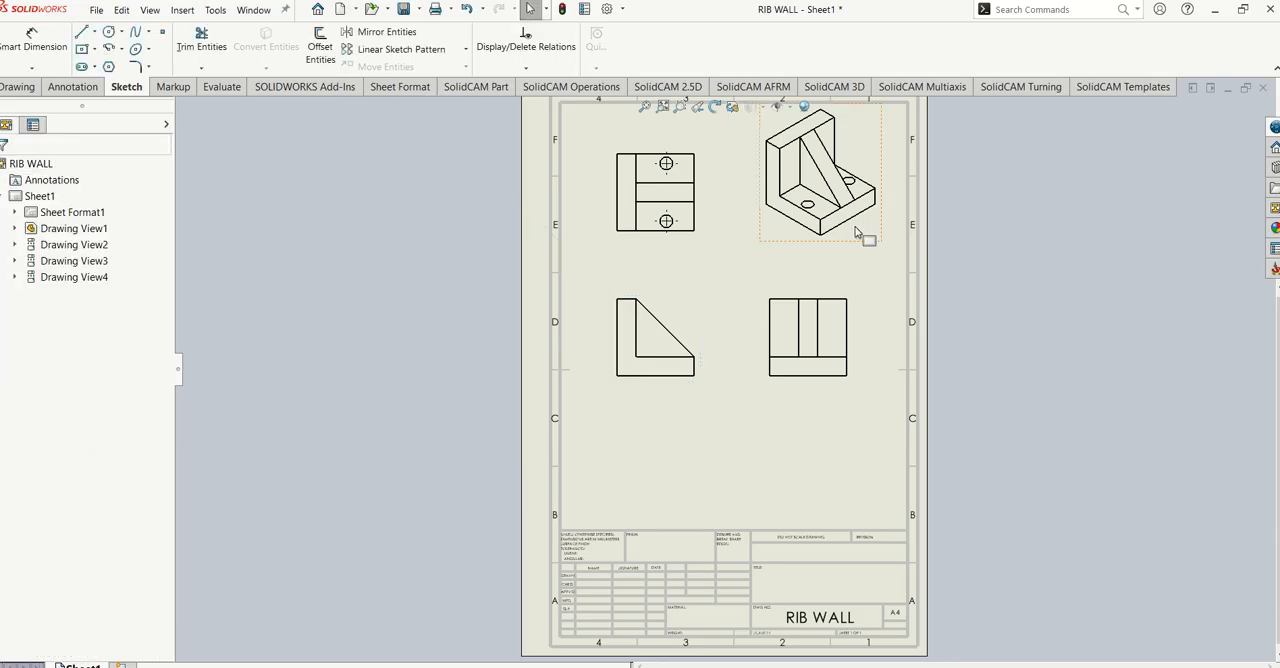
- Move the front view down and slightly right with its aligned side view, and lower the top view to sit closer above it
{"action": "scroll", "coordinate": [720, 357], "scroll_direction": "up", "scroll_amount": 3}
{"action": "scroll", "coordinate": [795, 364], "scroll_direction": "down", "scroll_amount": 2}
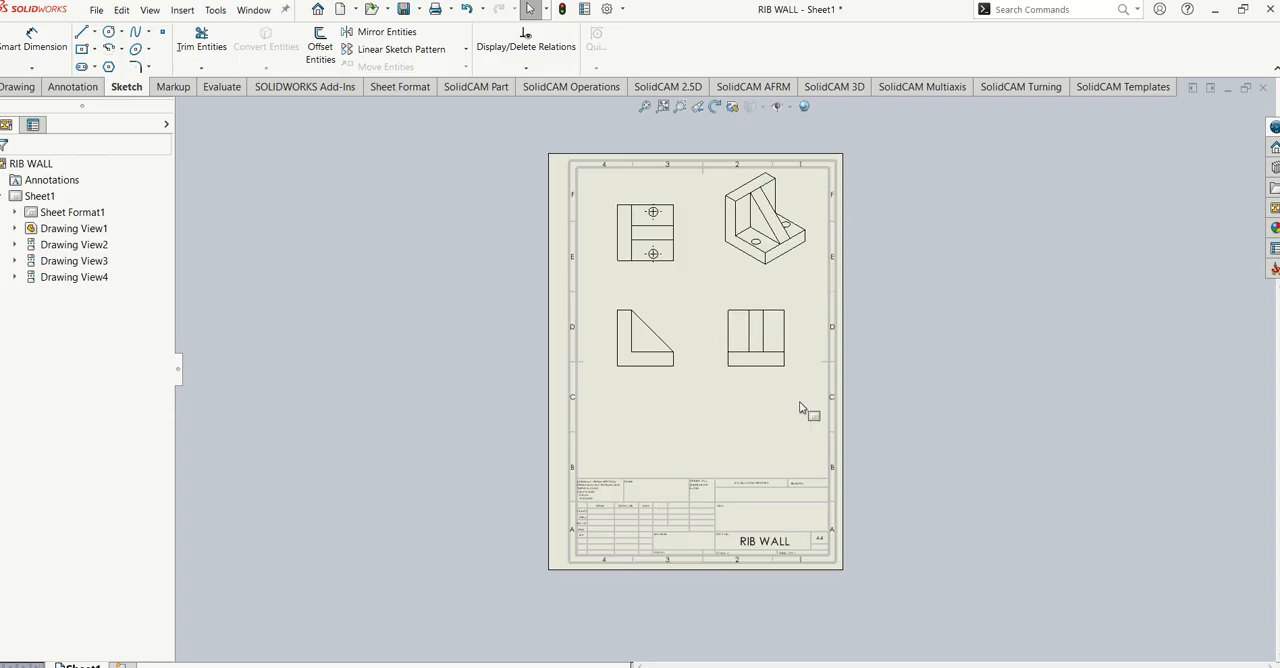
{"action": "left_click", "coordinate": [651, 358]}
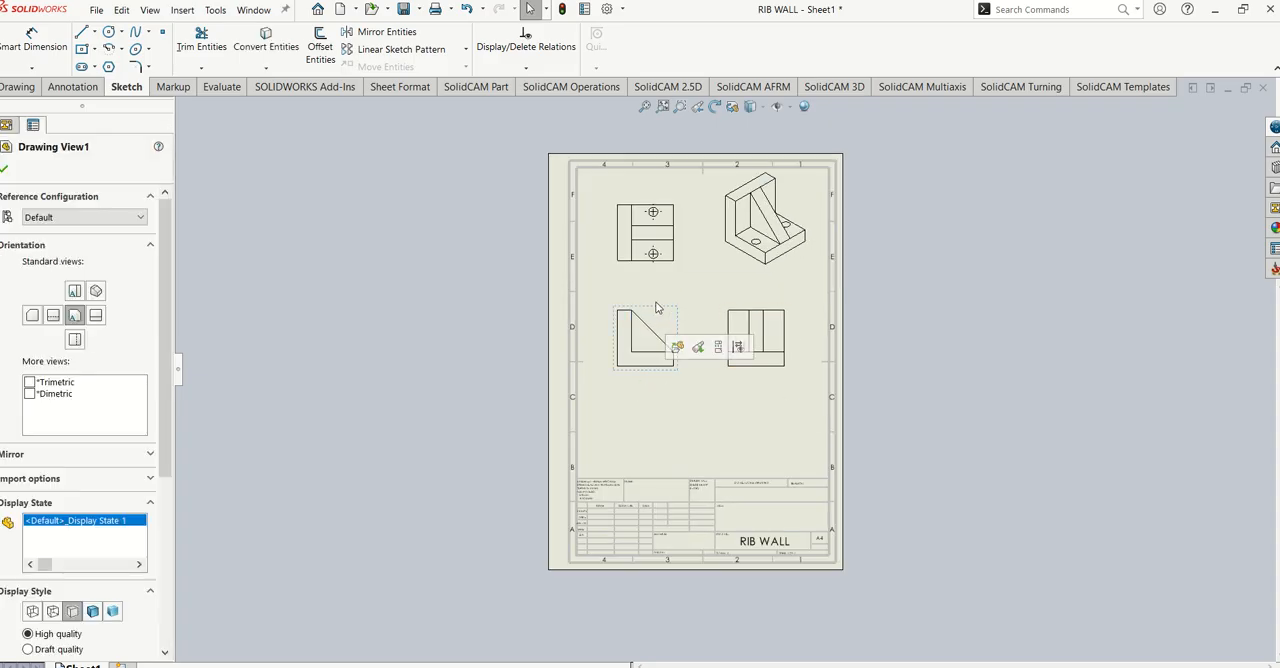
{"action": "left_click", "coordinate": [279, 233]}
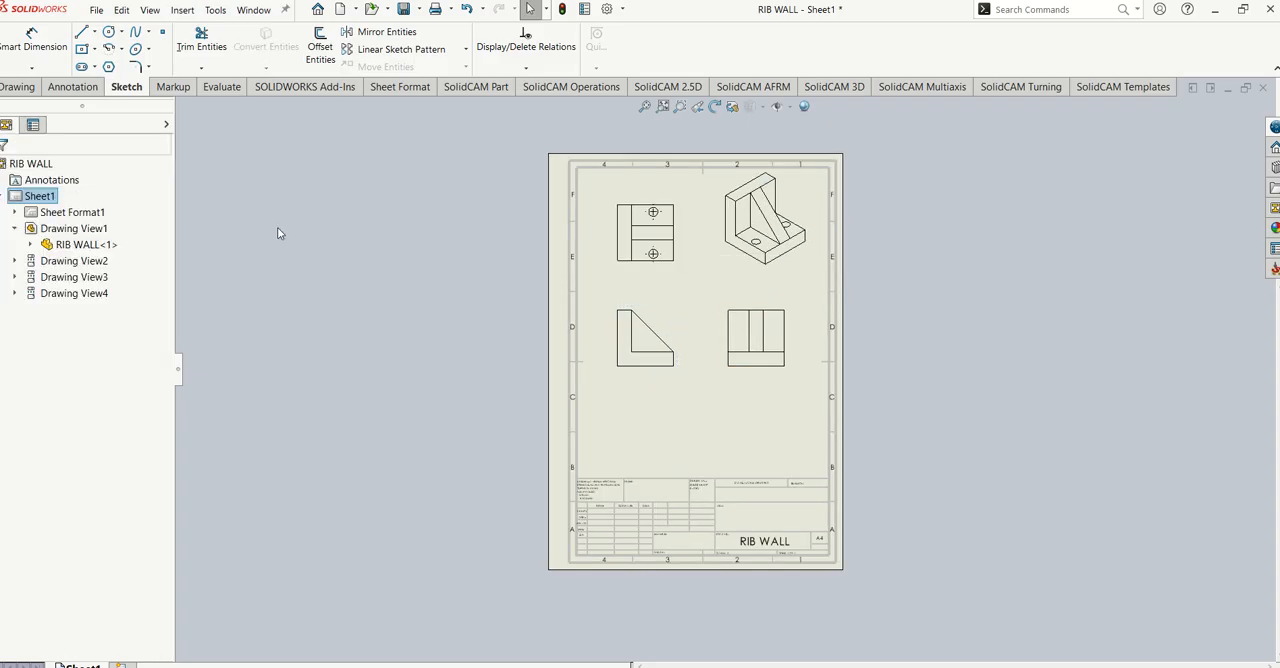
{"action": "mouse_move", "coordinate": [603, 326]}
{"action": "left_mouse_down"}
{"action": "mouse_move", "coordinate": [631, 330]}
{"action": "mouse_move", "coordinate": [626, 371]}
{"action": "mouse_move", "coordinate": [640, 366]}
{"action": "left_mouse_up"}
{"action": "left_click_drag", "start_coordinate": [666, 214], "coordinate": [631, 268]}
- Set the isometric view's display style to Shaded With Edges and move the view slightly down and right
{"action": "left_click", "coordinate": [778, 236]}
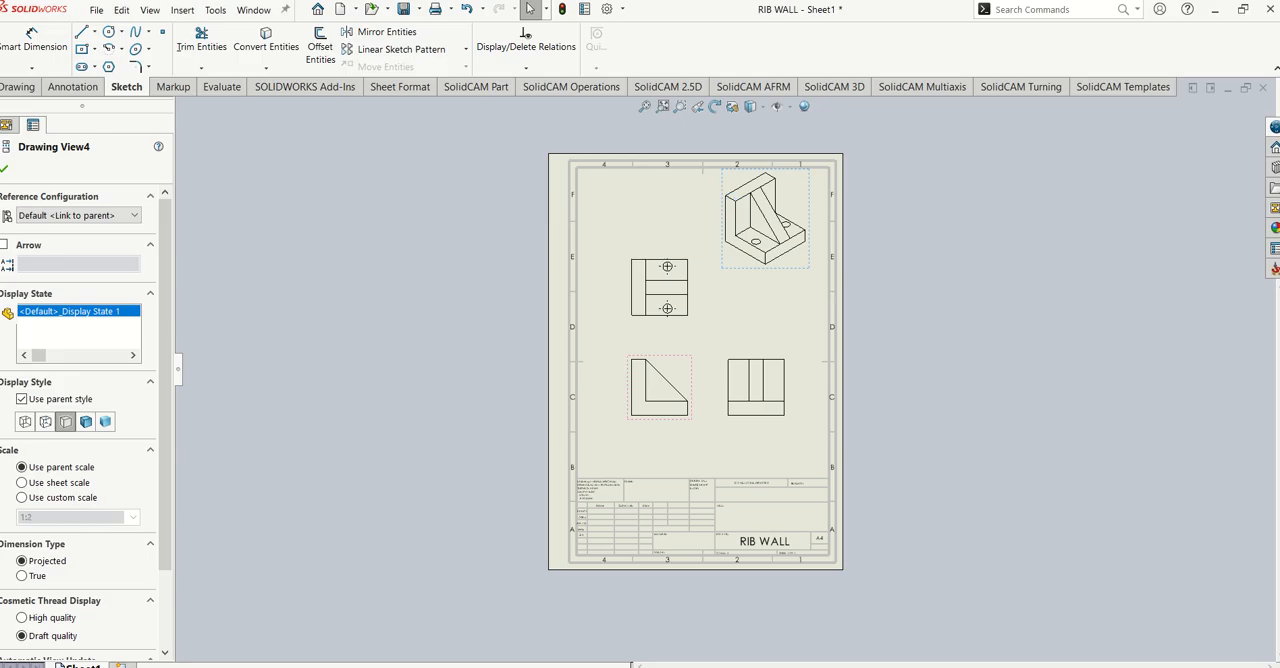
{"action": "left_click", "coordinate": [657, 200]}
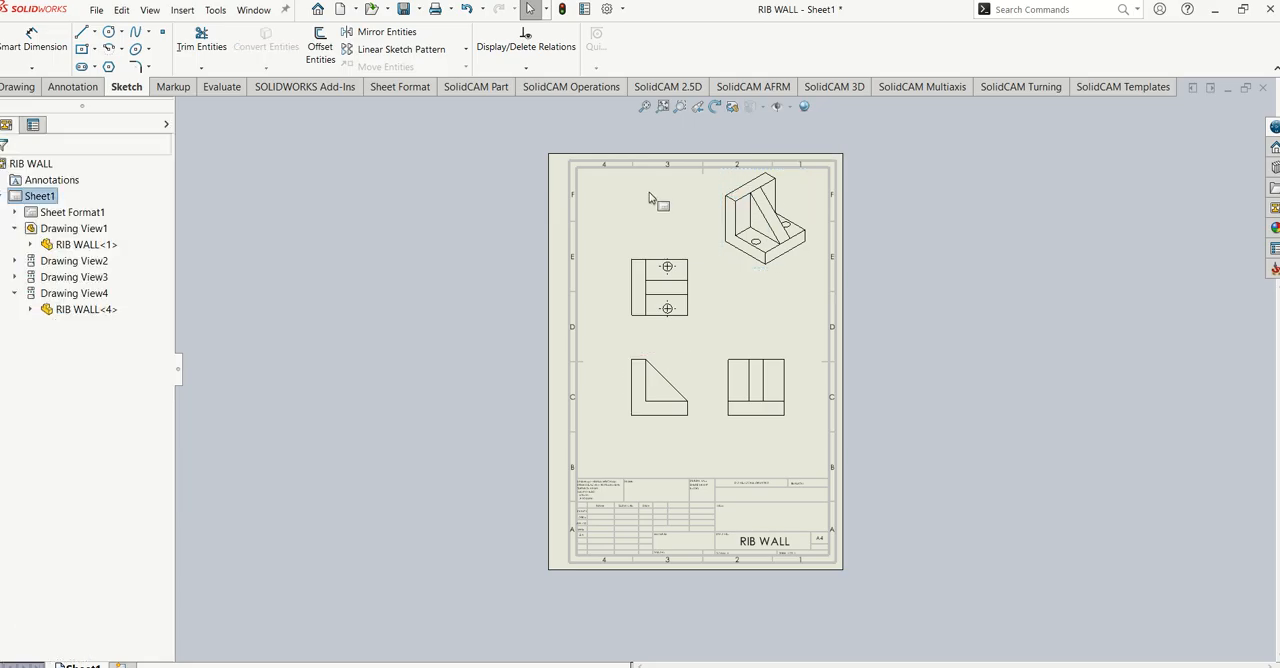
{"action": "left_click", "coordinate": [735, 225]}
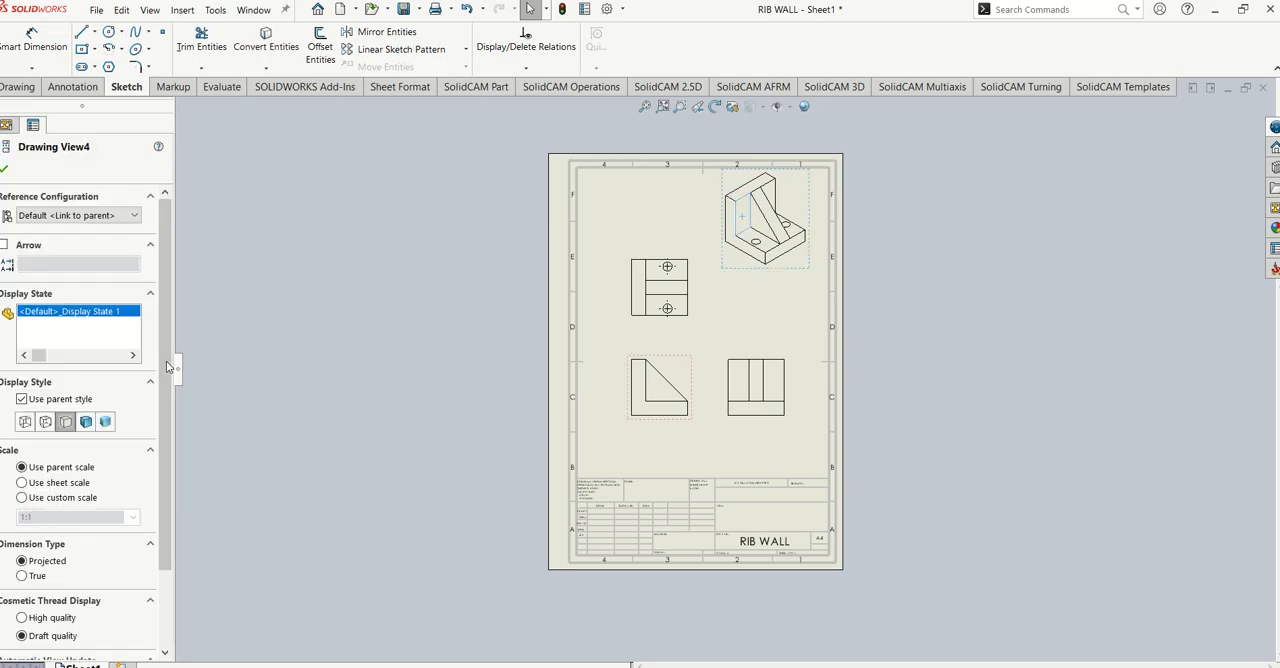
{"action": "left_click", "coordinate": [86, 422]}
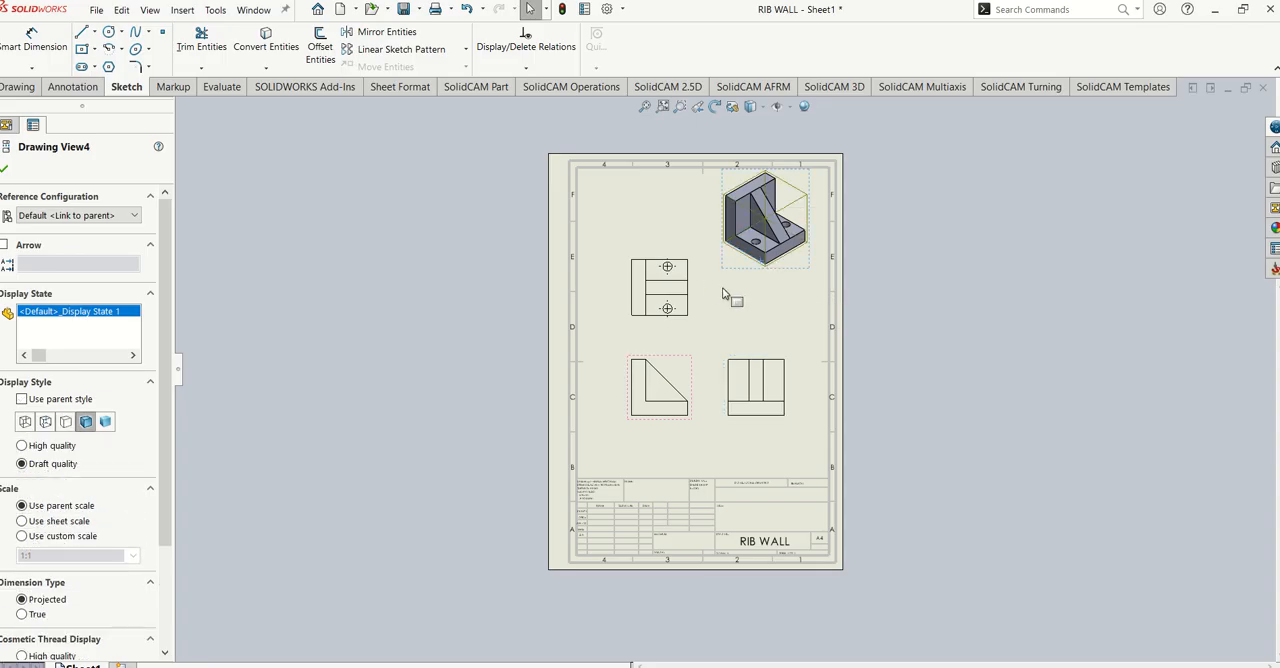
{"action": "left_click_drag", "start_coordinate": [752, 213], "coordinate": [769, 243]}
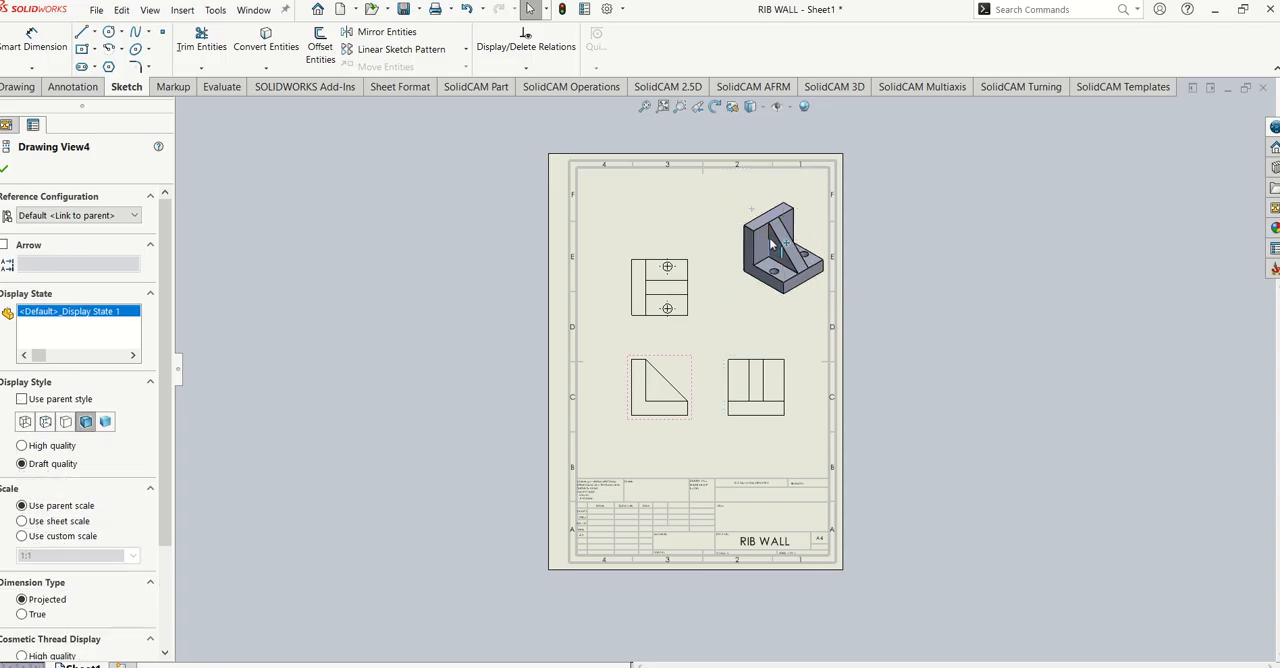
{"action": "left_click", "coordinate": [948, 314]}
{"action": "scroll", "coordinate": [800, 385], "scroll_direction": "down", "scroll_amount": 4}
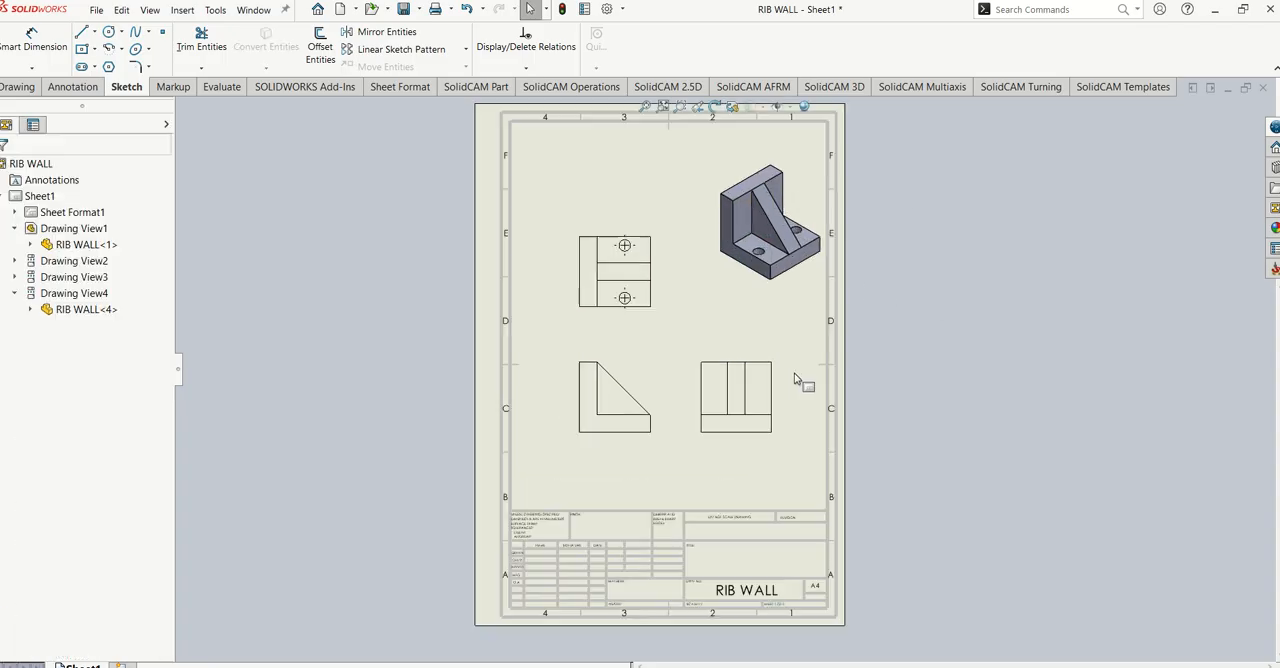
{"action": "scroll", "coordinate": [643, 351], "scroll_direction": "down", "scroll_amount": 2}
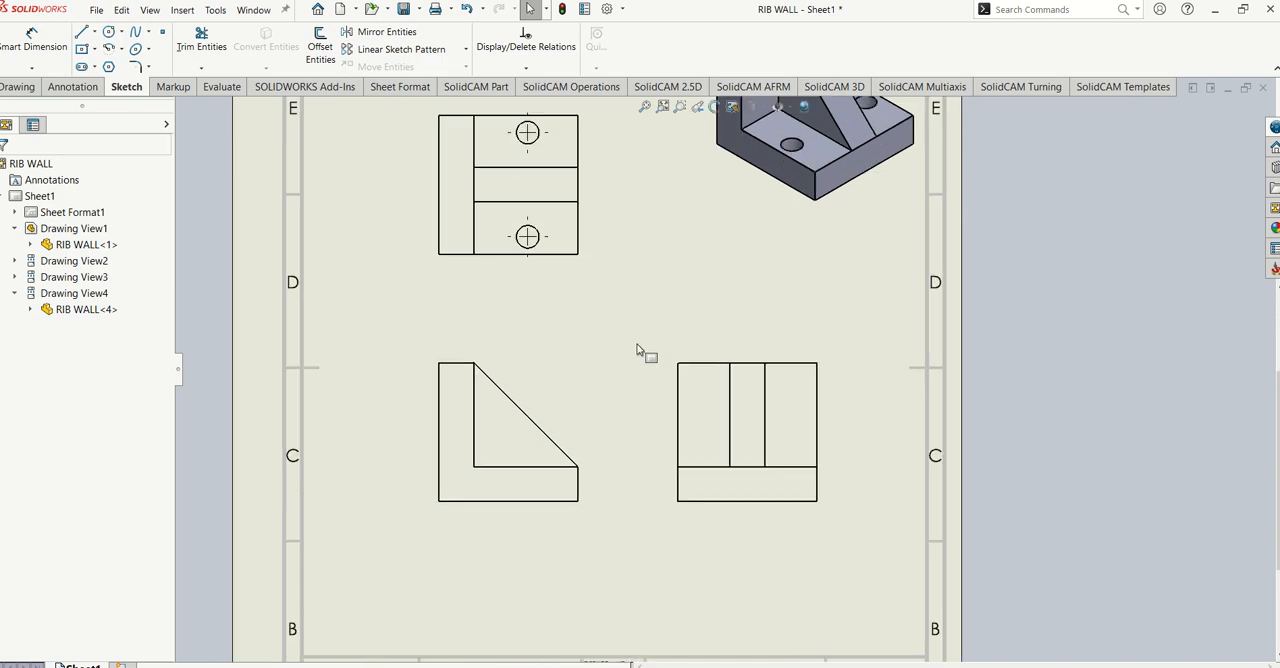
{"action": "scroll", "coordinate": [630, 354], "scroll_direction": "up", "scroll_amount": 5}
{"action": "left_click", "coordinate": [725, 540]}
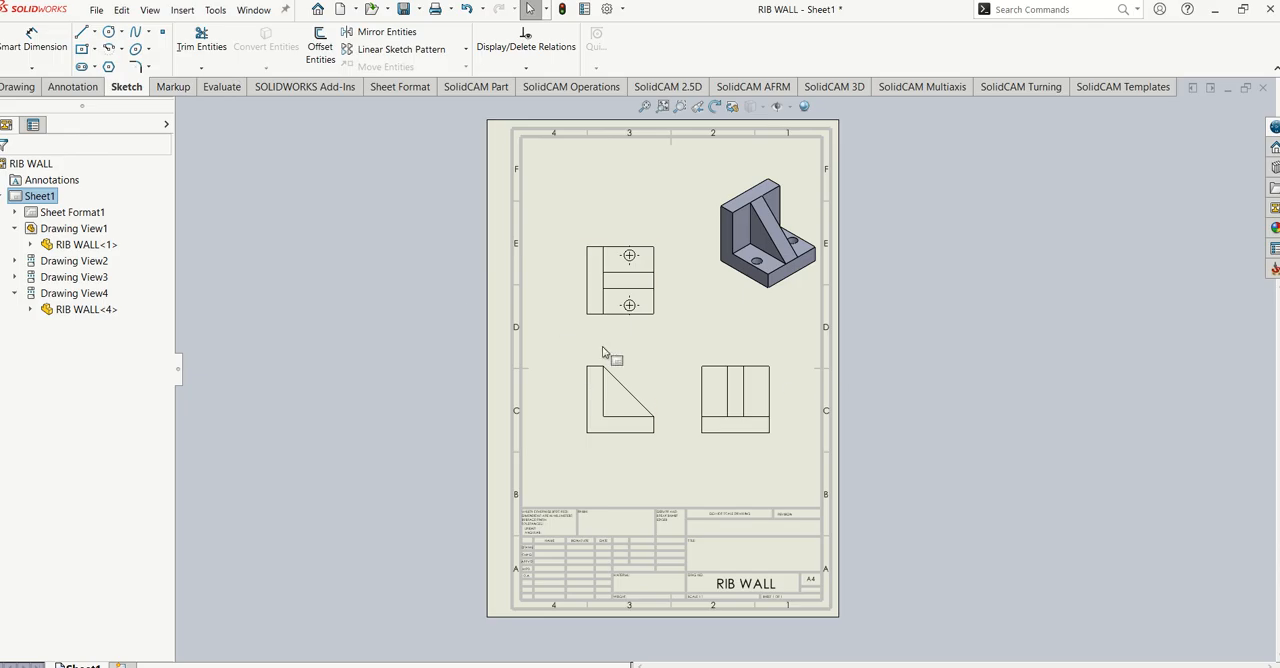
{"action": "scroll", "coordinate": [736, 412], "scroll_direction": "up", "scroll_amount": 2}
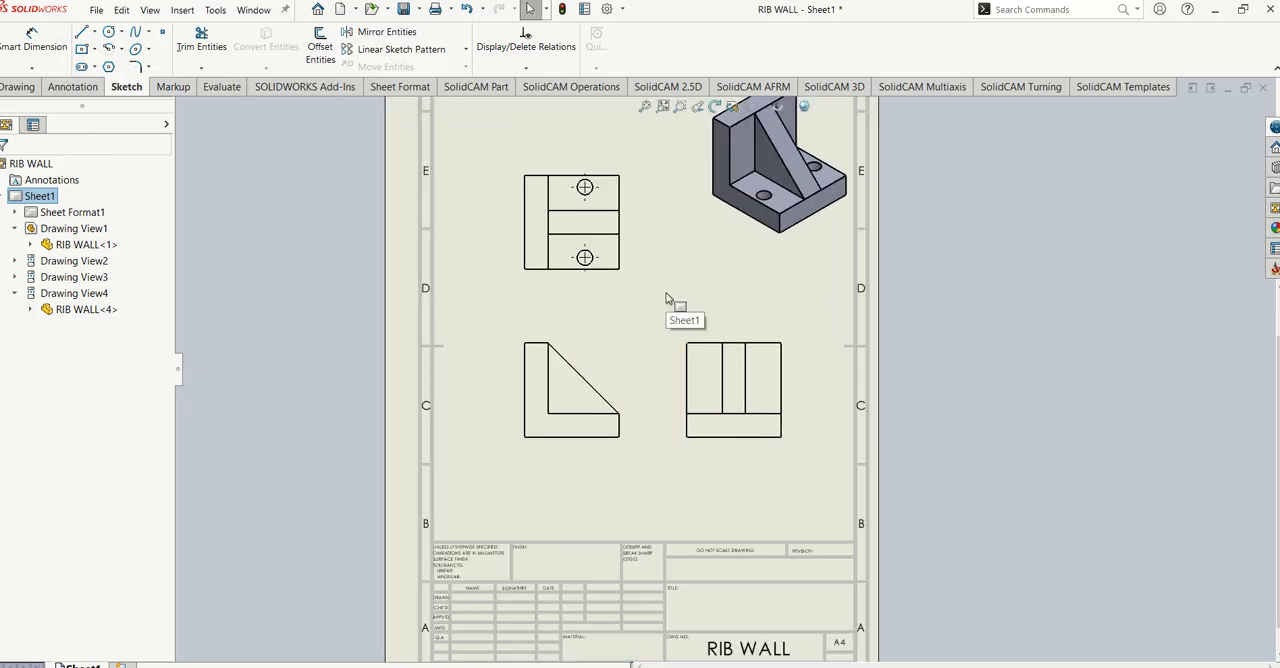
{"action": "scroll", "coordinate": [667, 296], "scroll_direction": "up", "scroll_amount": 3}
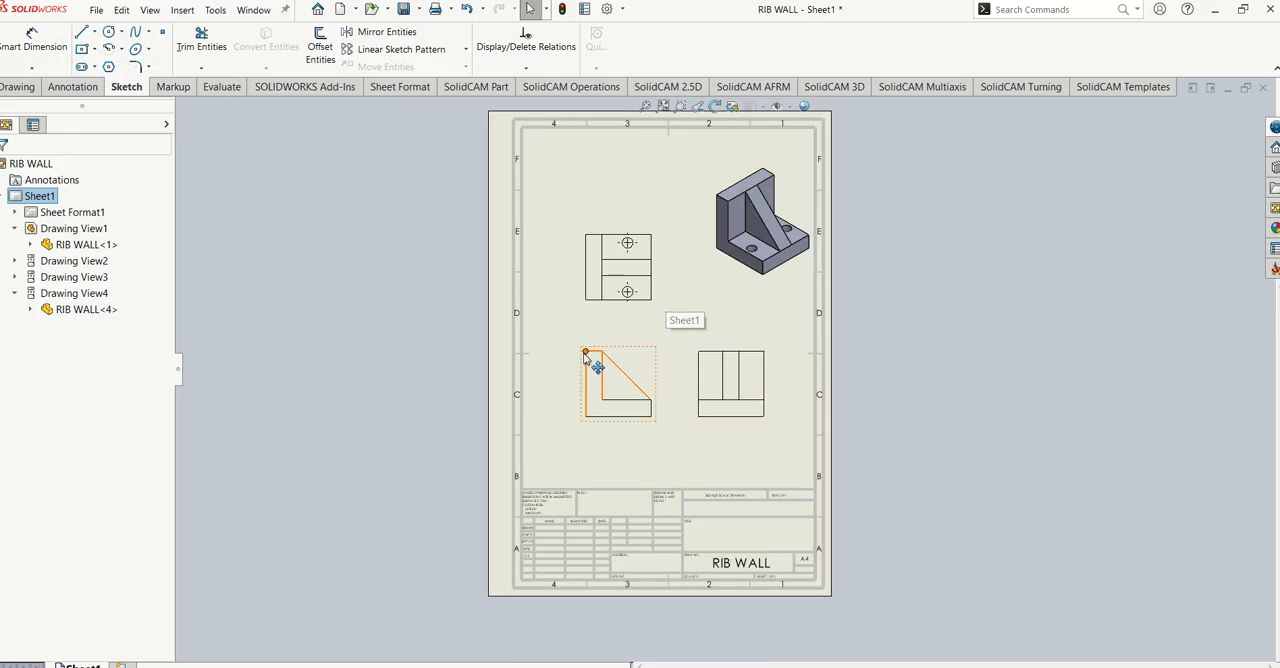
- Add a Smart Dimension to the front view's bottom edge and place it below the view
{"action": "scroll", "coordinate": [585, 352], "scroll_direction": "down", "scroll_amount": 1}
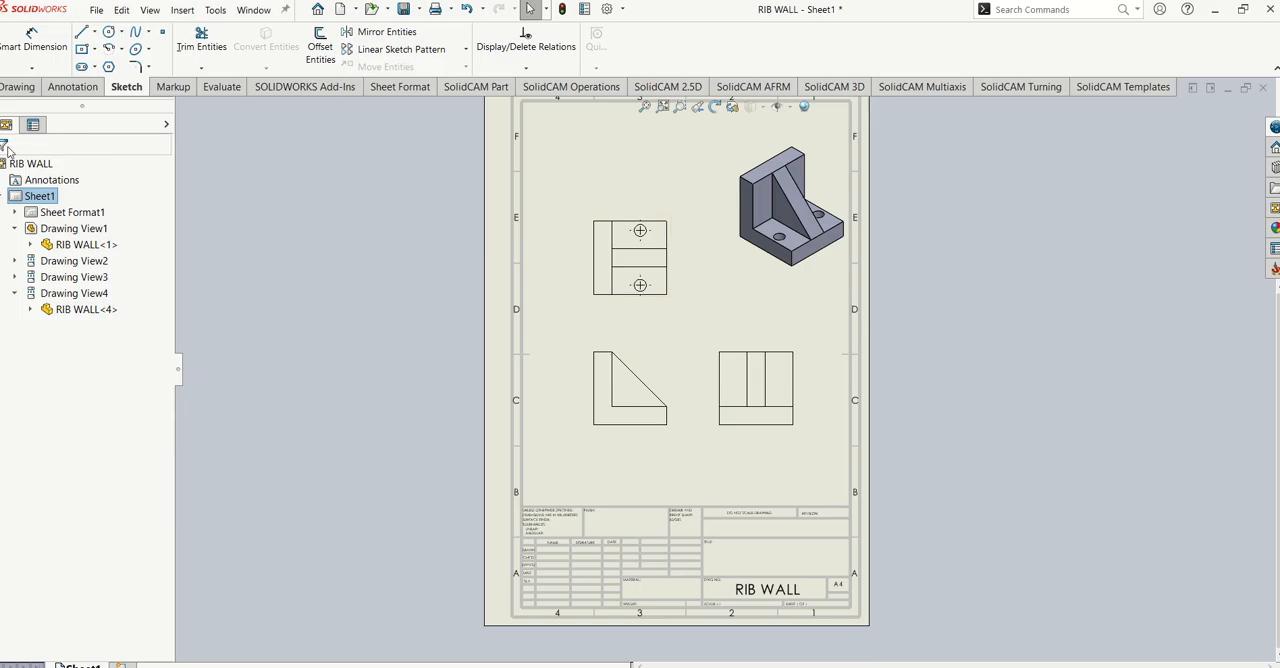
{"action": "left_click", "coordinate": [32, 50]}
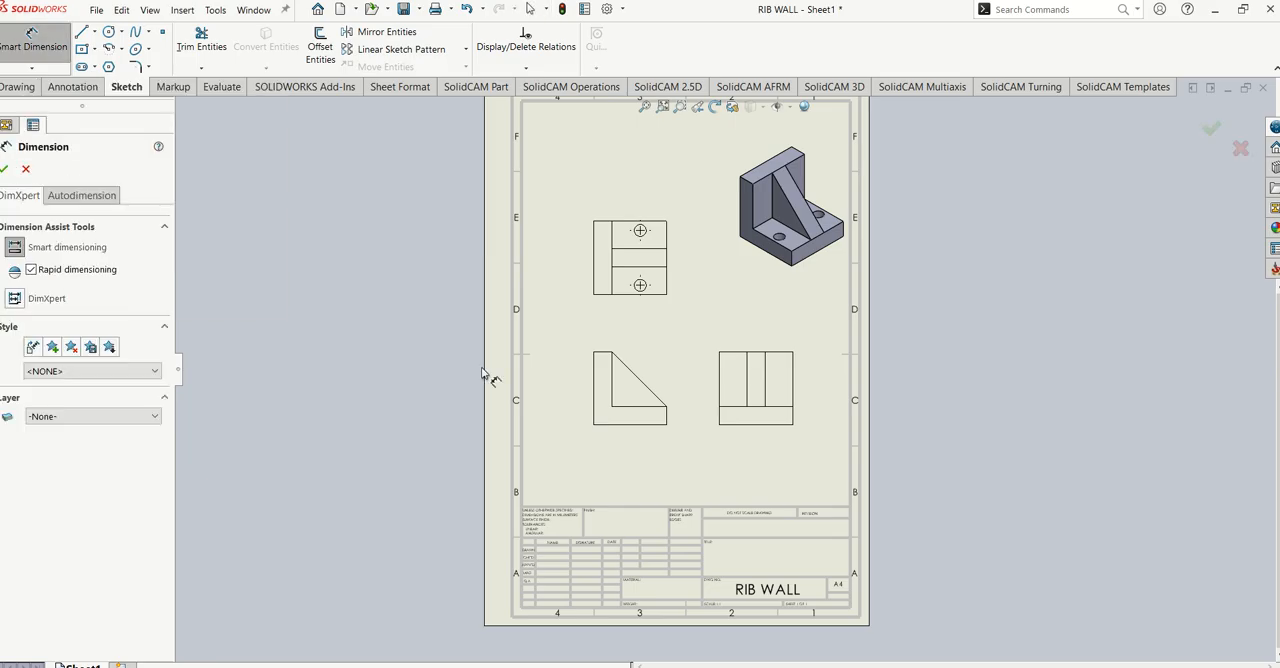
{"action": "left_click", "coordinate": [627, 429]}
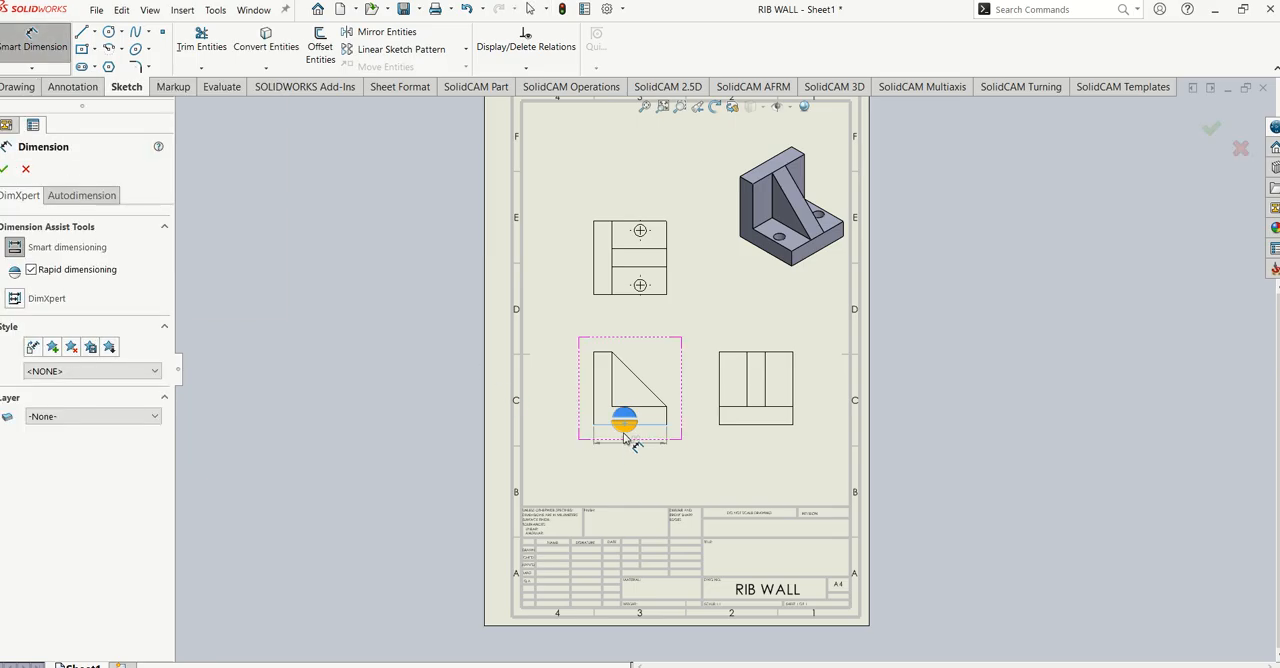
{"action": "left_click", "coordinate": [630, 463]}
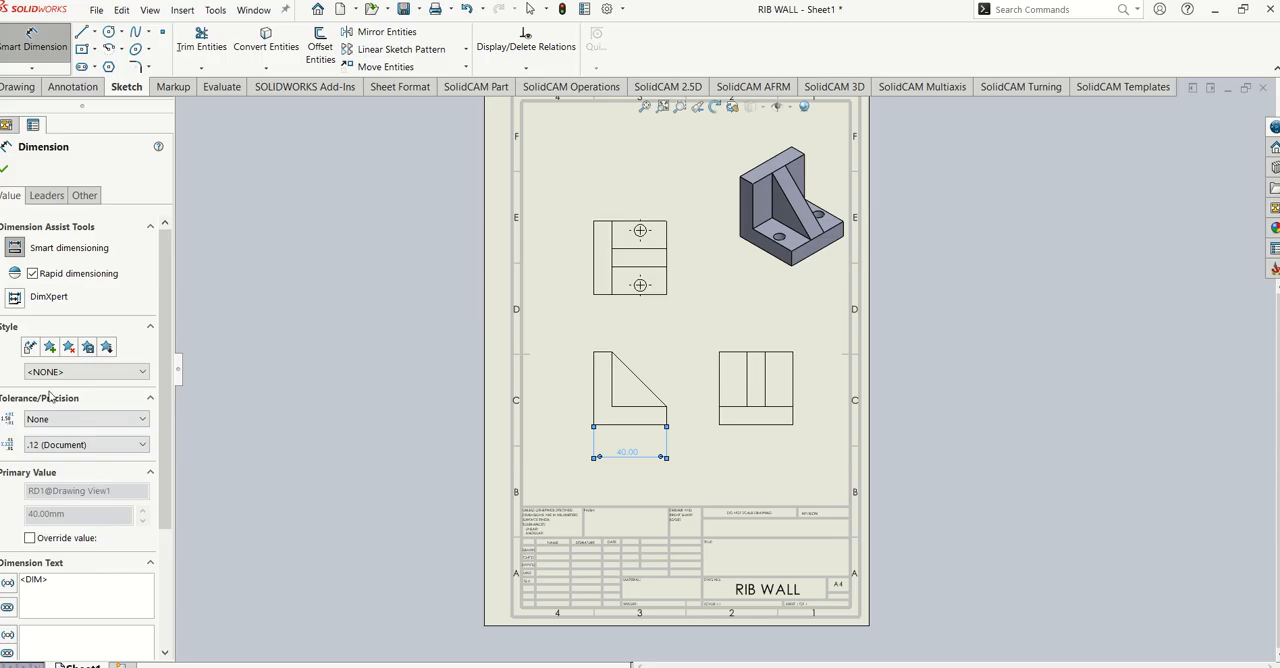
- Set the unit precision of the front view's bottom-edge dimension to three decimal places (.123)
{"action": "left_click", "coordinate": [132, 398]}
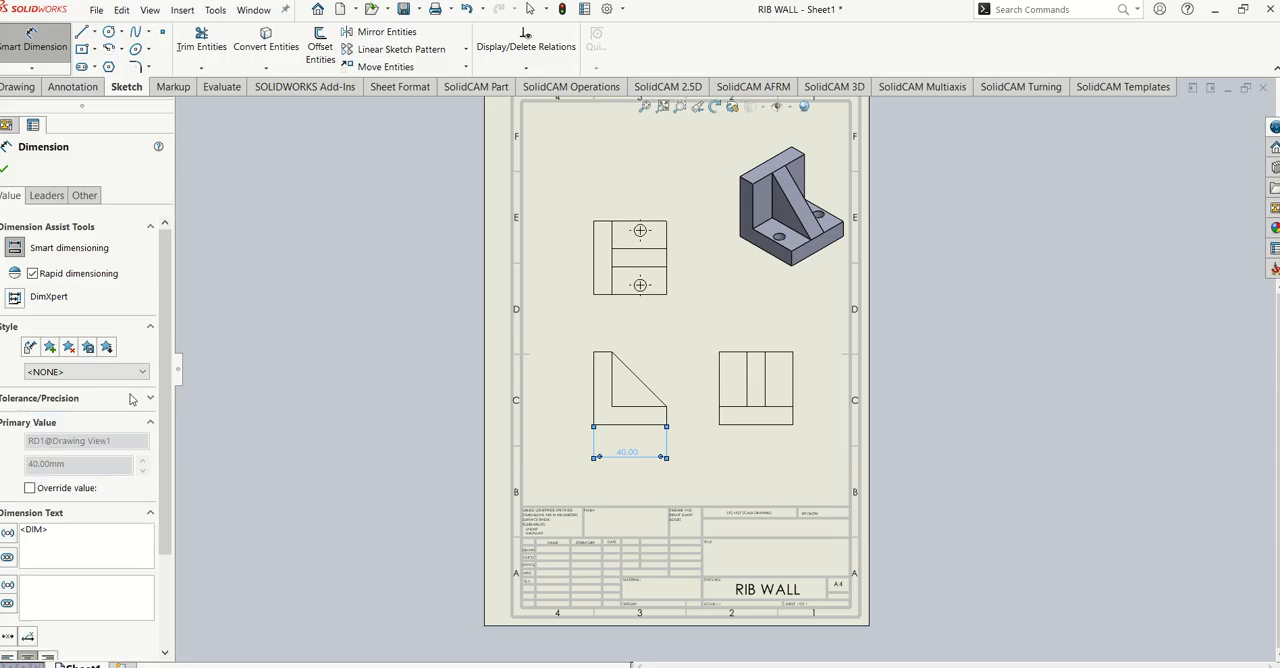
{"action": "left_click", "coordinate": [150, 398]}
{"action": "left_click", "coordinate": [132, 444]}
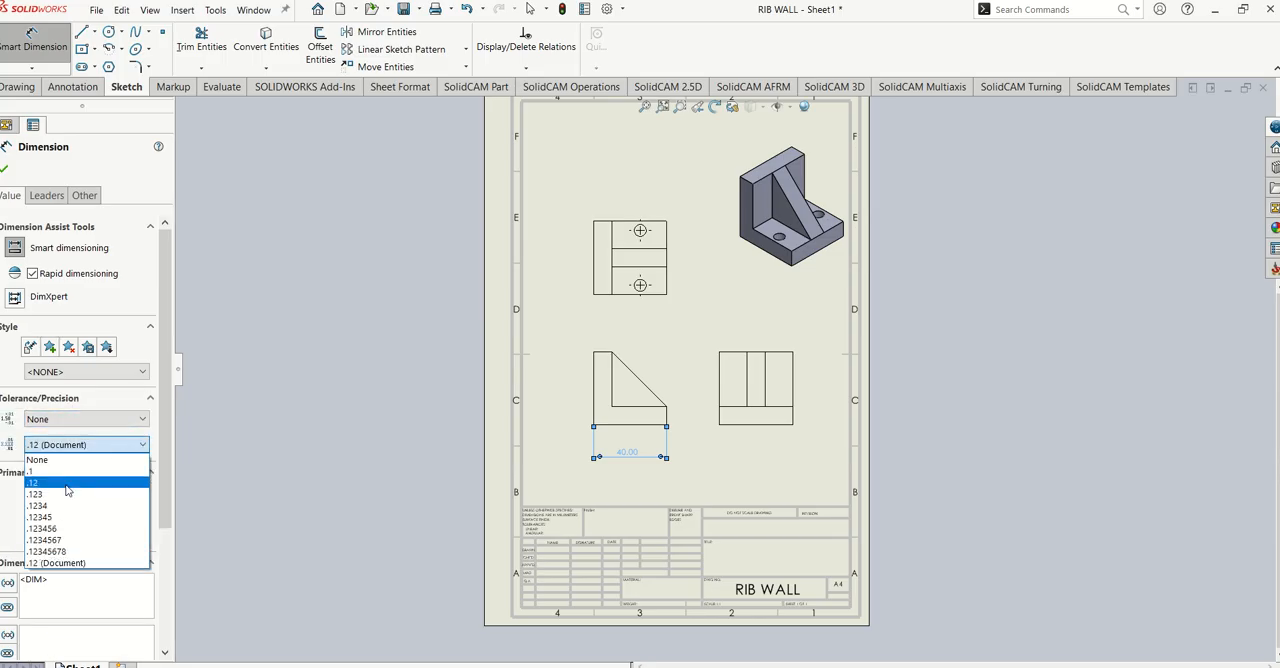
{"action": "left_click", "coordinate": [85, 492]}
- Try the Basic tolerance type on the bottom-edge dimension and change it to Bilateral
{"action": "left_click", "coordinate": [106, 420]}
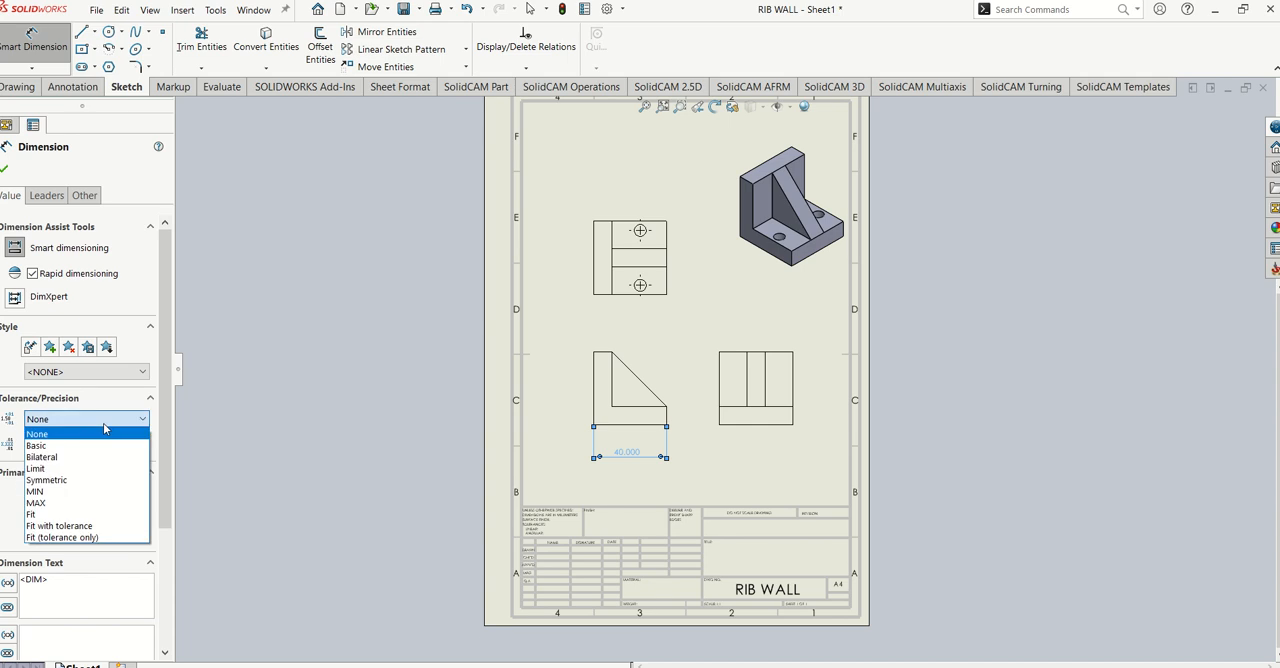
{"action": "left_click", "coordinate": [42, 445]}
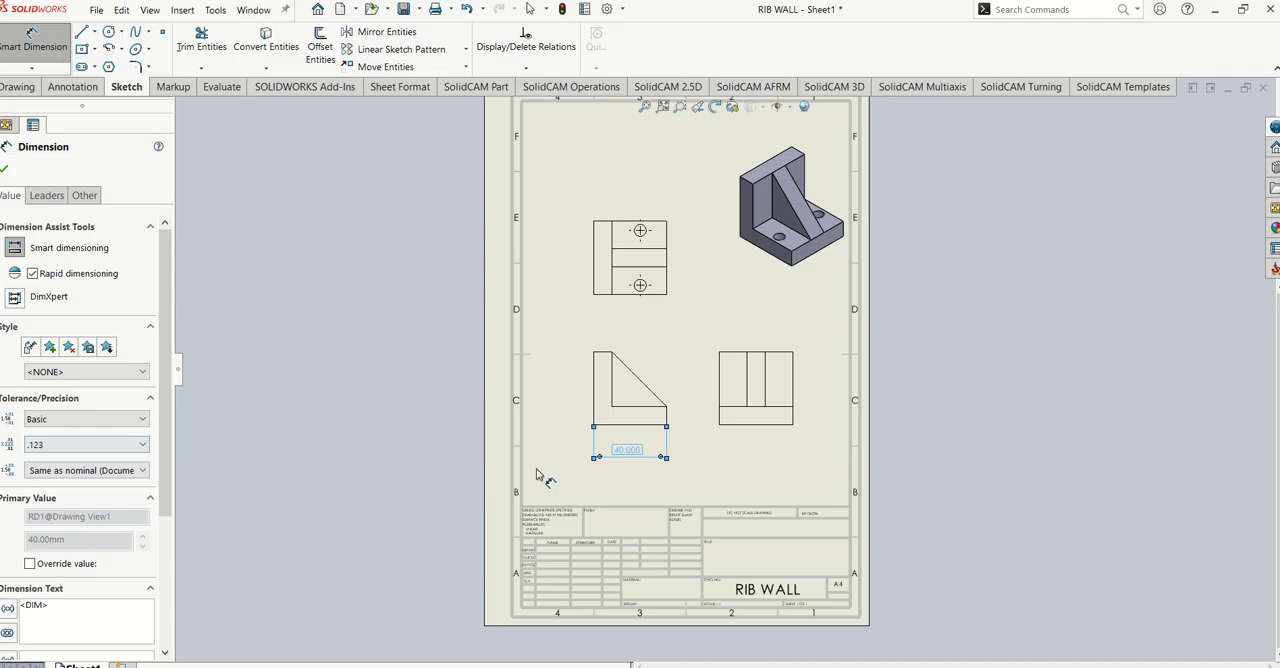
{"action": "left_click", "coordinate": [80, 419]}
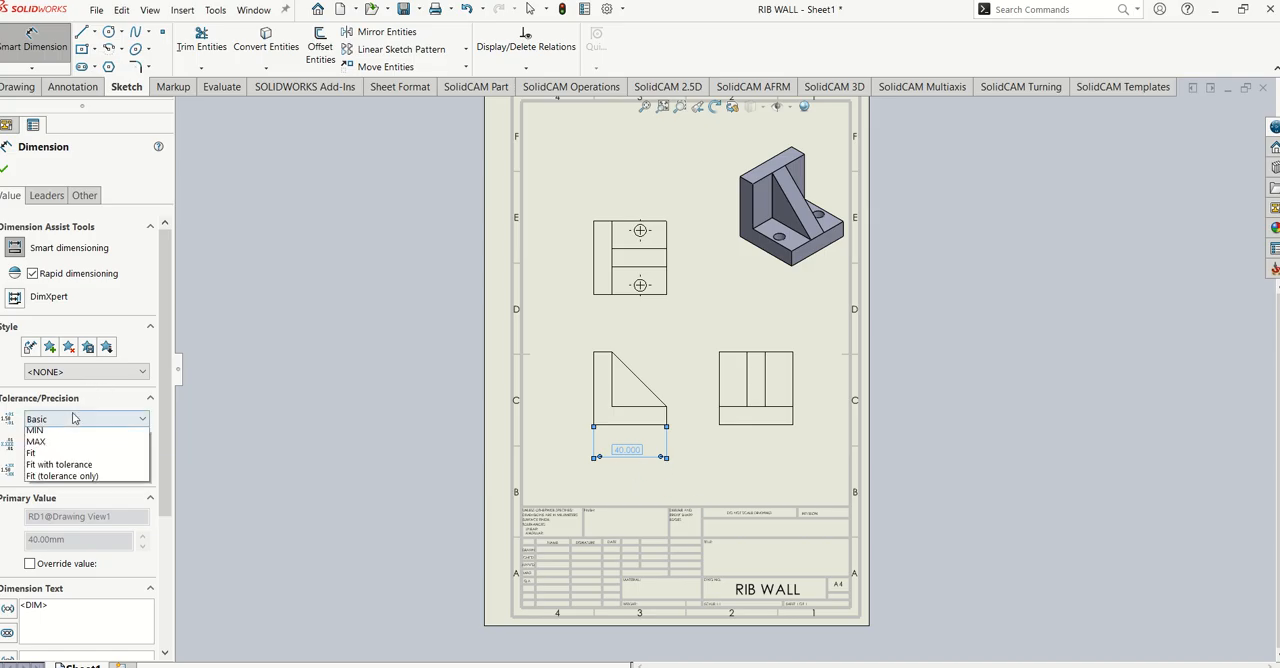
{"action": "left_click", "coordinate": [42, 458]}
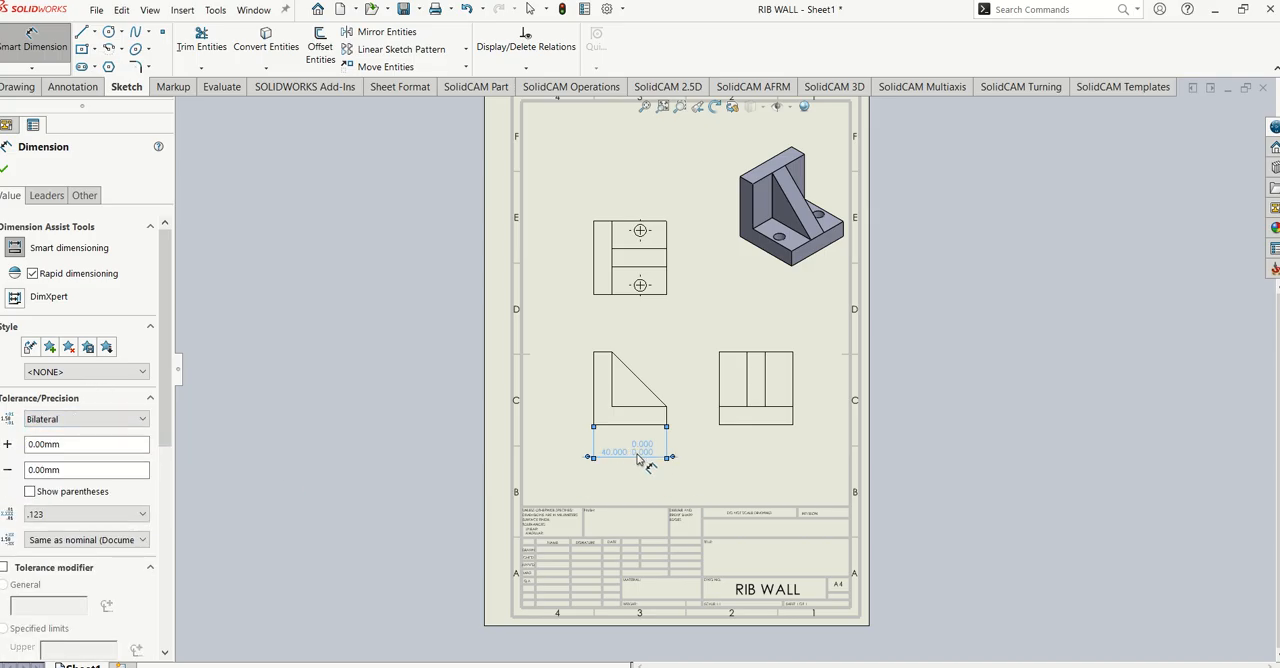
- Set the bilateral tolerance of the front view's bottom-edge dimension to +0.1 and -0.05 mm
{"action": "double_click", "coordinate": [76, 444]}
{"action": "type", "text": "0.1"}
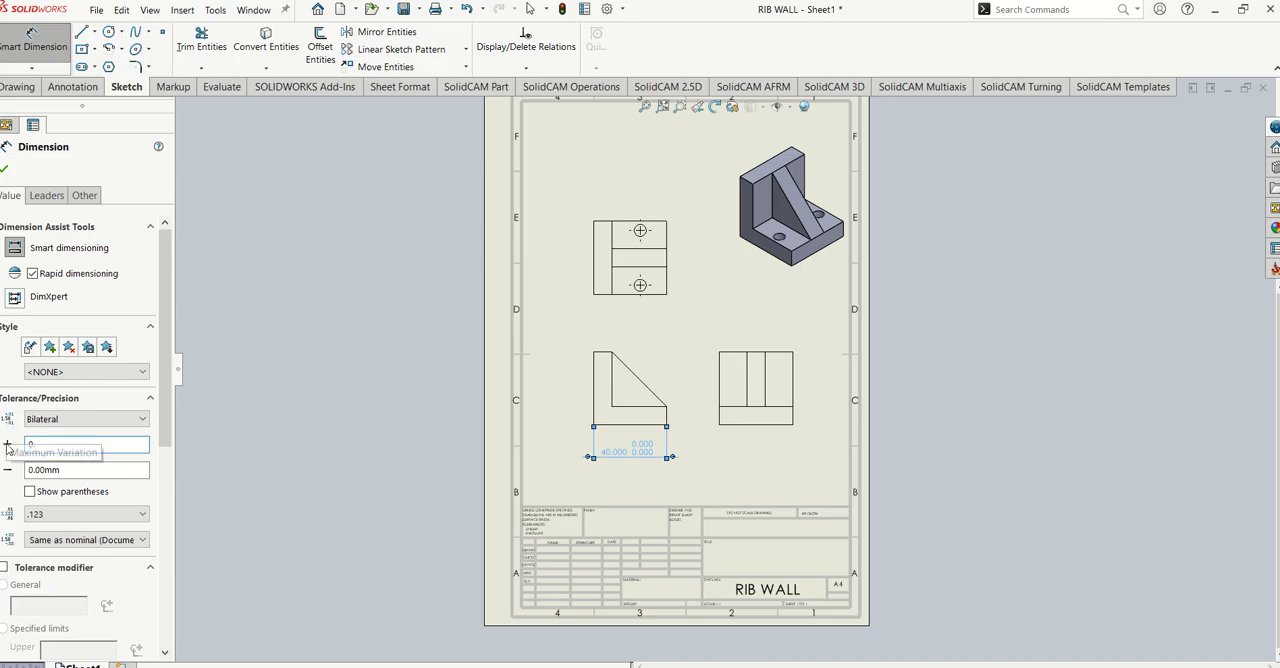
{"action": "double_click", "coordinate": [76, 470]}
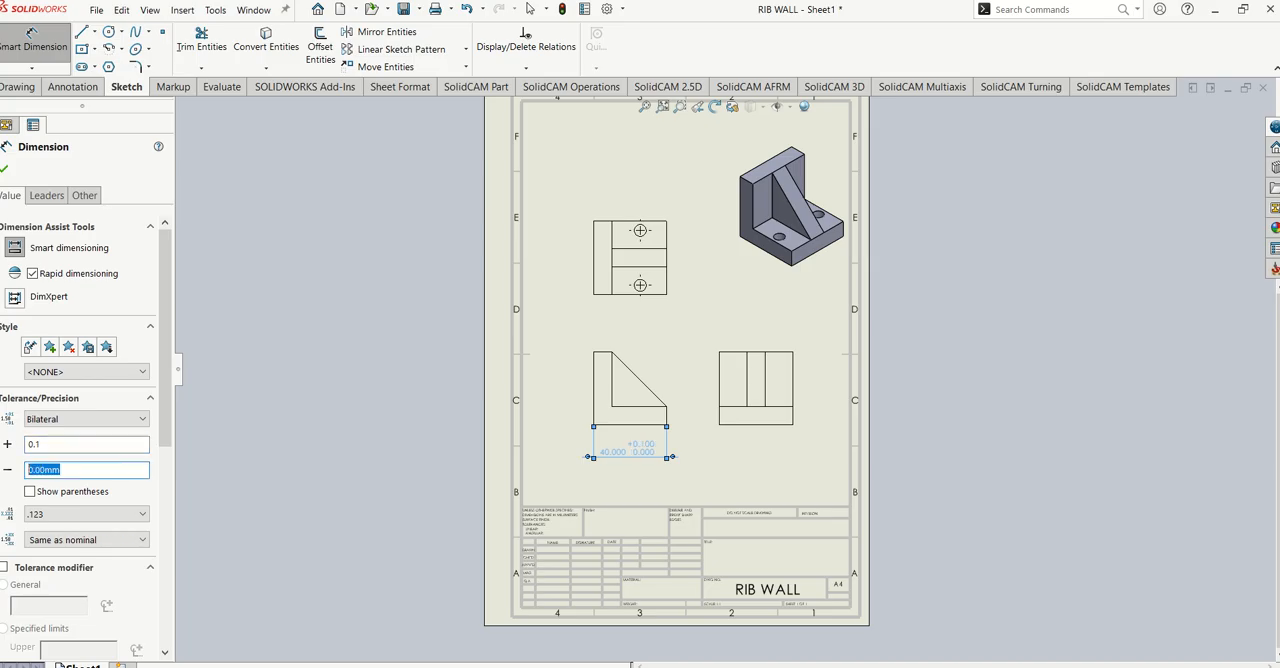
{"action": "type", "text": "0"}
{"action": "left_click", "coordinate": [73, 442]}
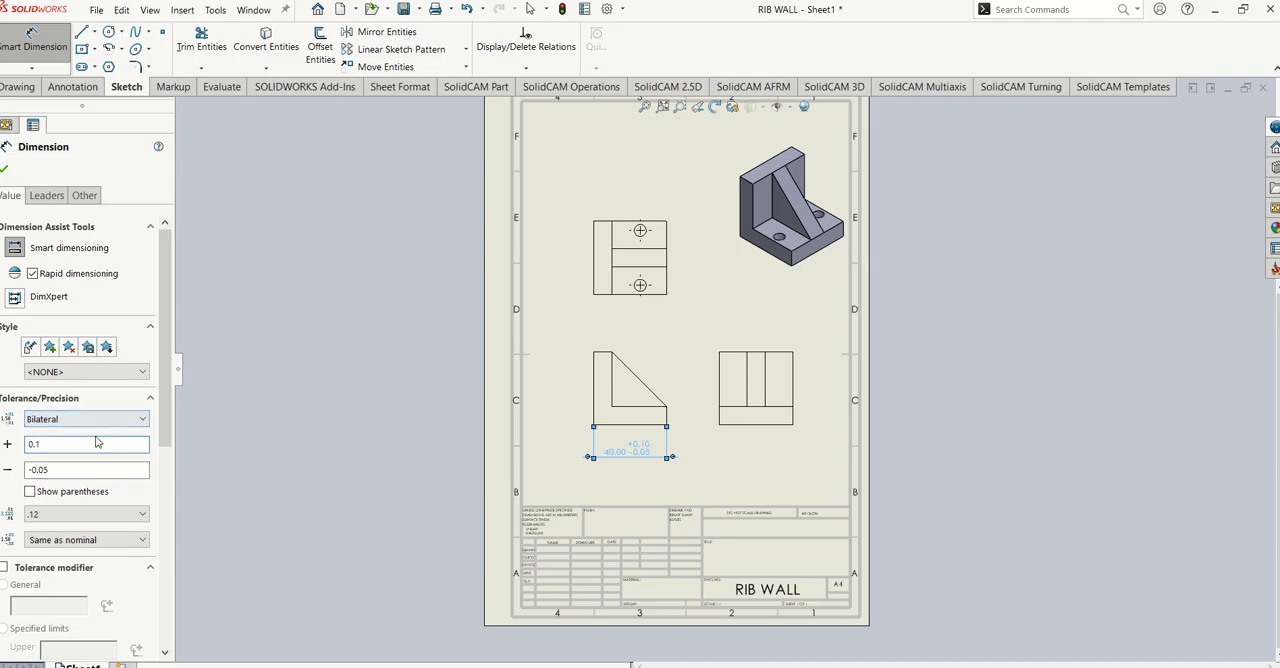
- Change the tolerance type of the front view's bottom-edge dimension to Symmetric
{"action": "left_click", "coordinate": [62, 419]}
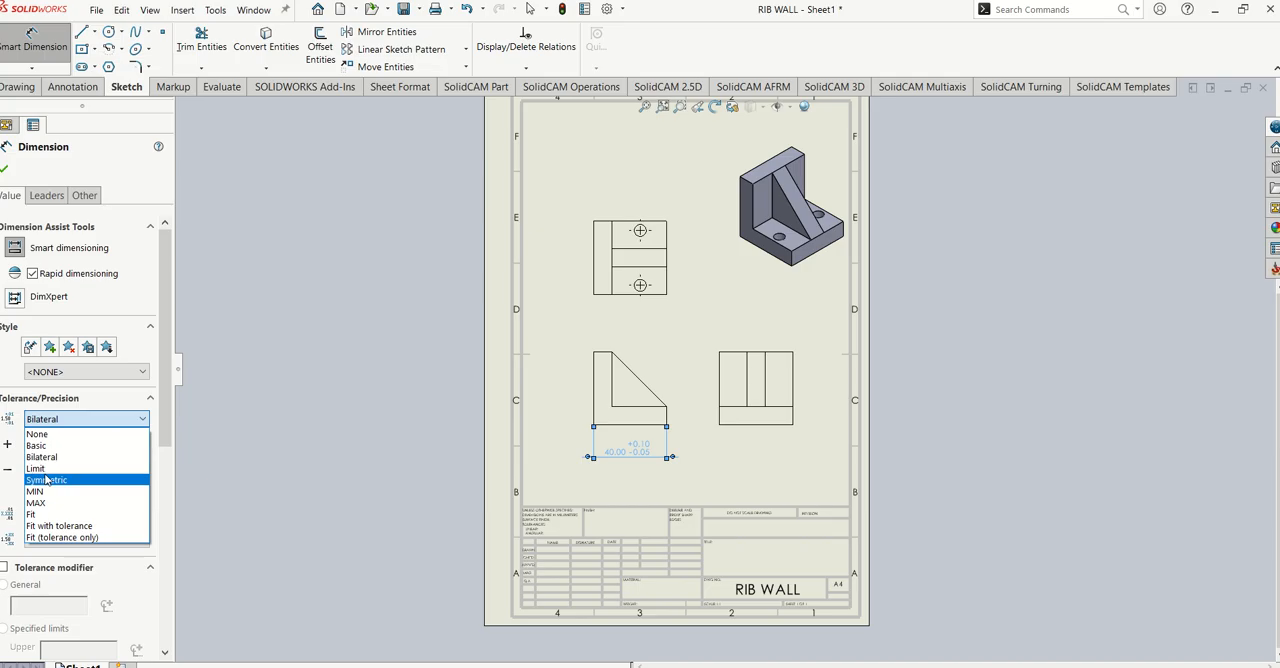
{"action": "left_click", "coordinate": [45, 479]}
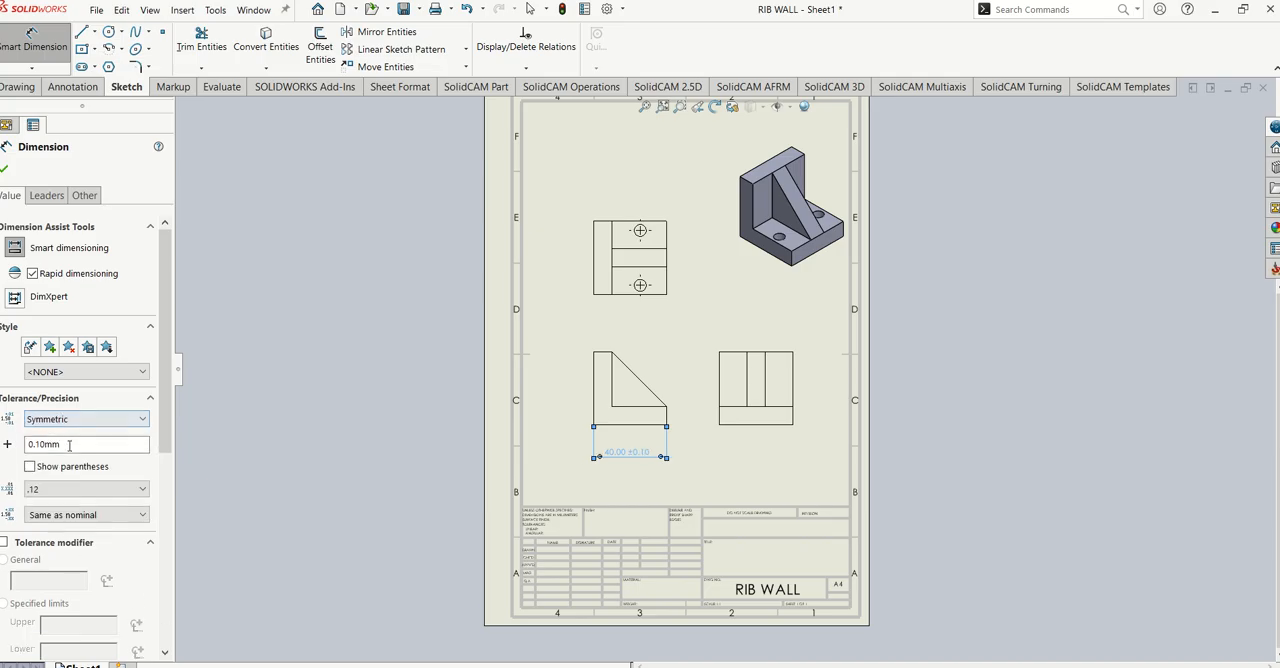
{"action": "left_click", "coordinate": [61, 446]}
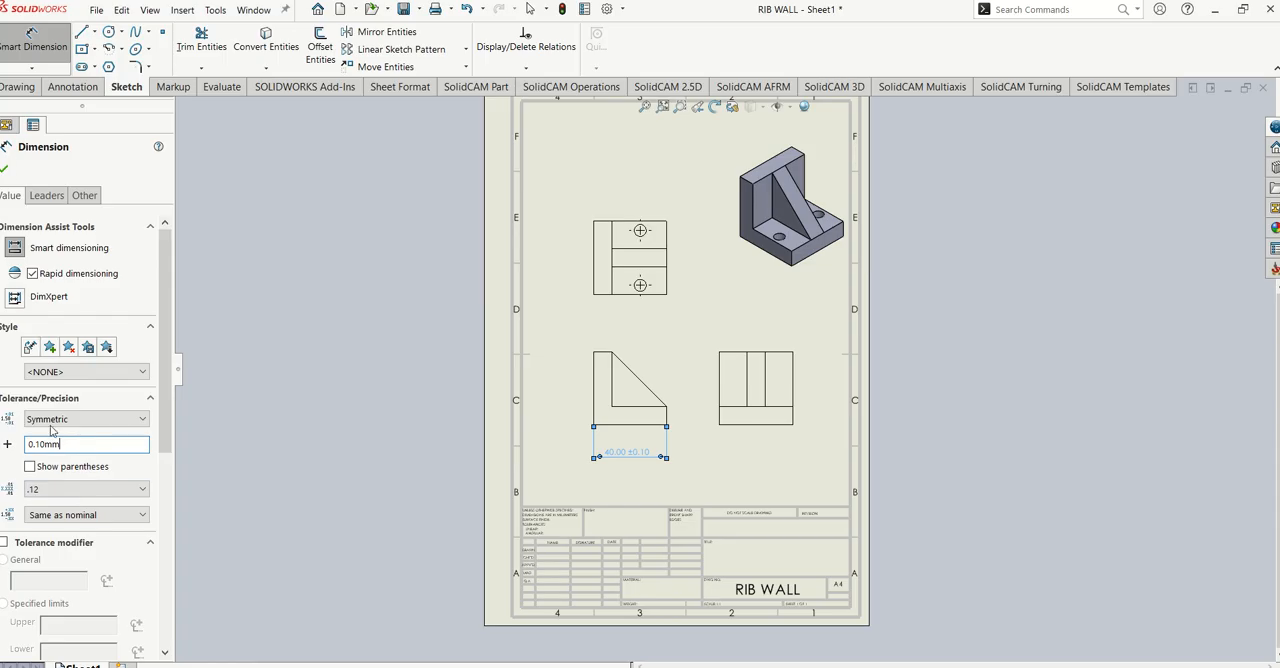
- Set the unit precision of the front view's bottom-edge dimension to one decimal place (.1) and finish the dimension
{"action": "left_click", "coordinate": [53, 487]}
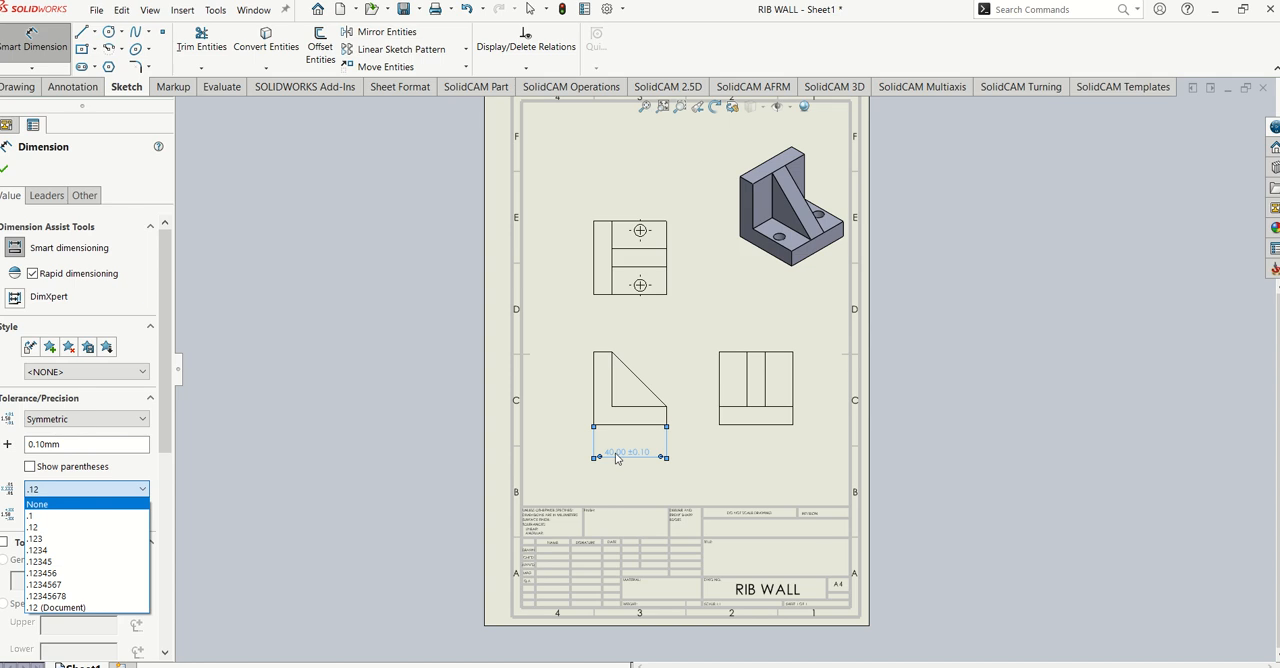
{"action": "key", "text": "Down"}
{"action": "key", "text": "Down"}
{"action": "key", "text": "Up"}
{"action": "key", "text": "Return"}
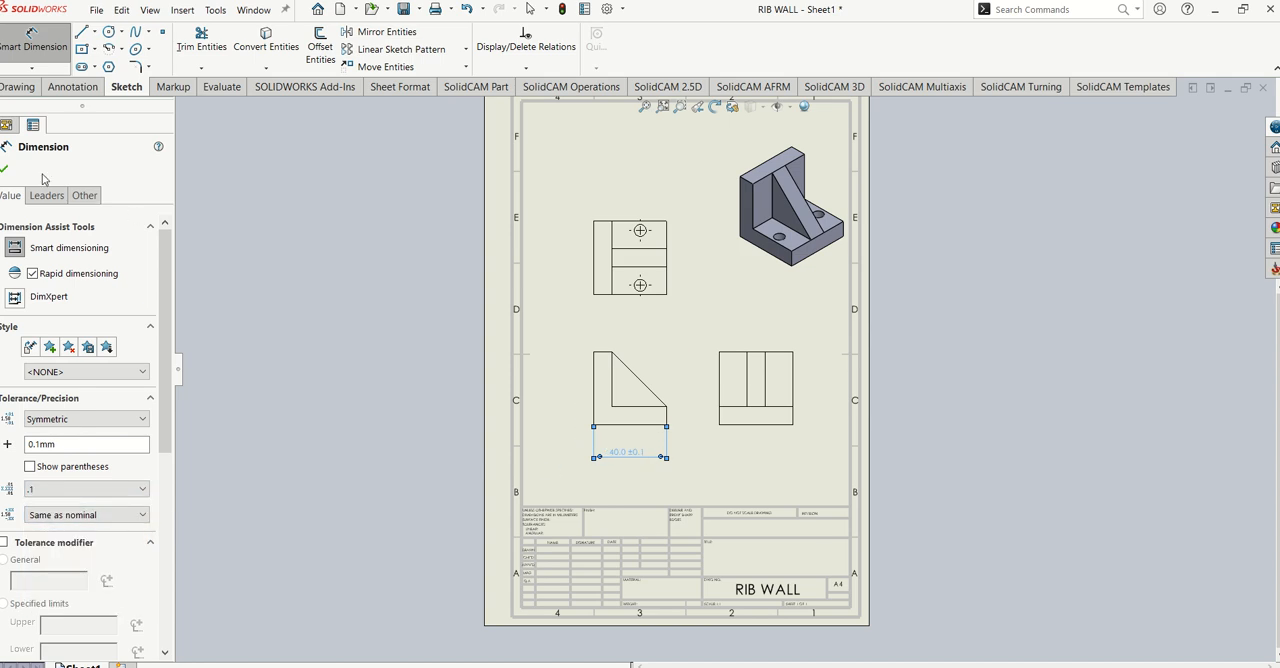
{"action": "left_click", "coordinate": [6, 172]}
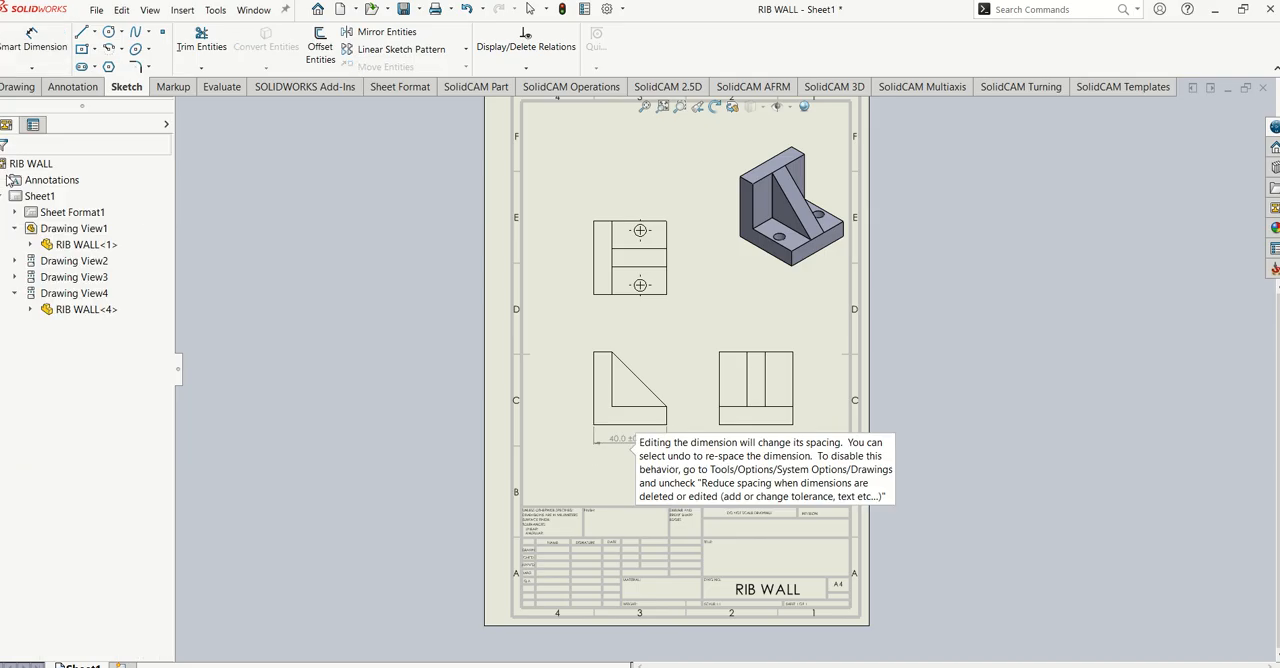
- Add a Smart Dimension between the two horizontal rib edges in the top view and place it right of the view
{"action": "left_click", "coordinate": [672, 355]}
{"action": "scroll", "coordinate": [734, 297], "scroll_direction": "down", "scroll_amount": 2}
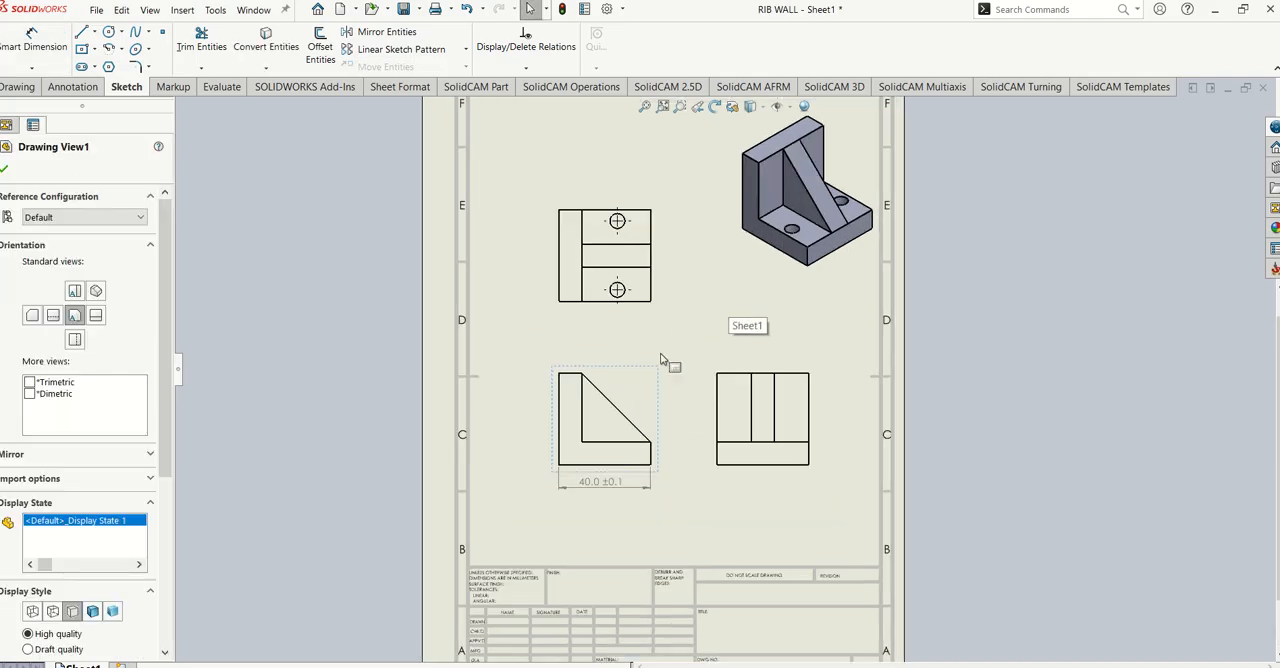
{"action": "left_click", "coordinate": [33, 40]}
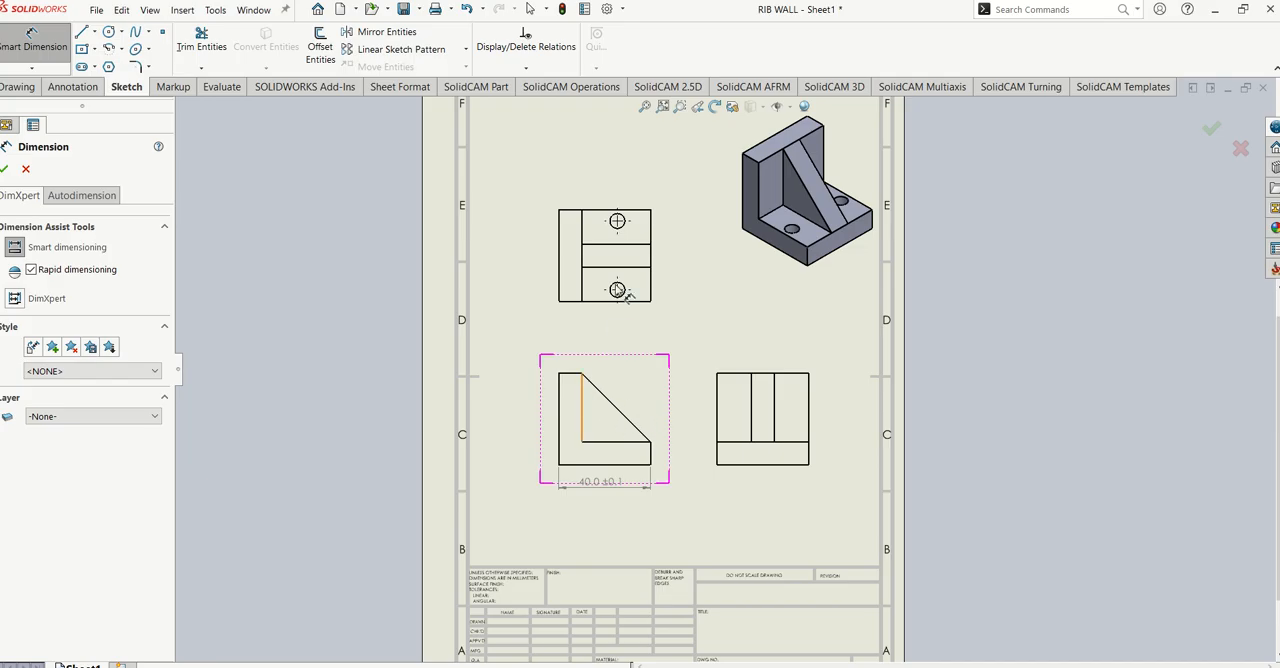
{"action": "left_click", "coordinate": [627, 245]}
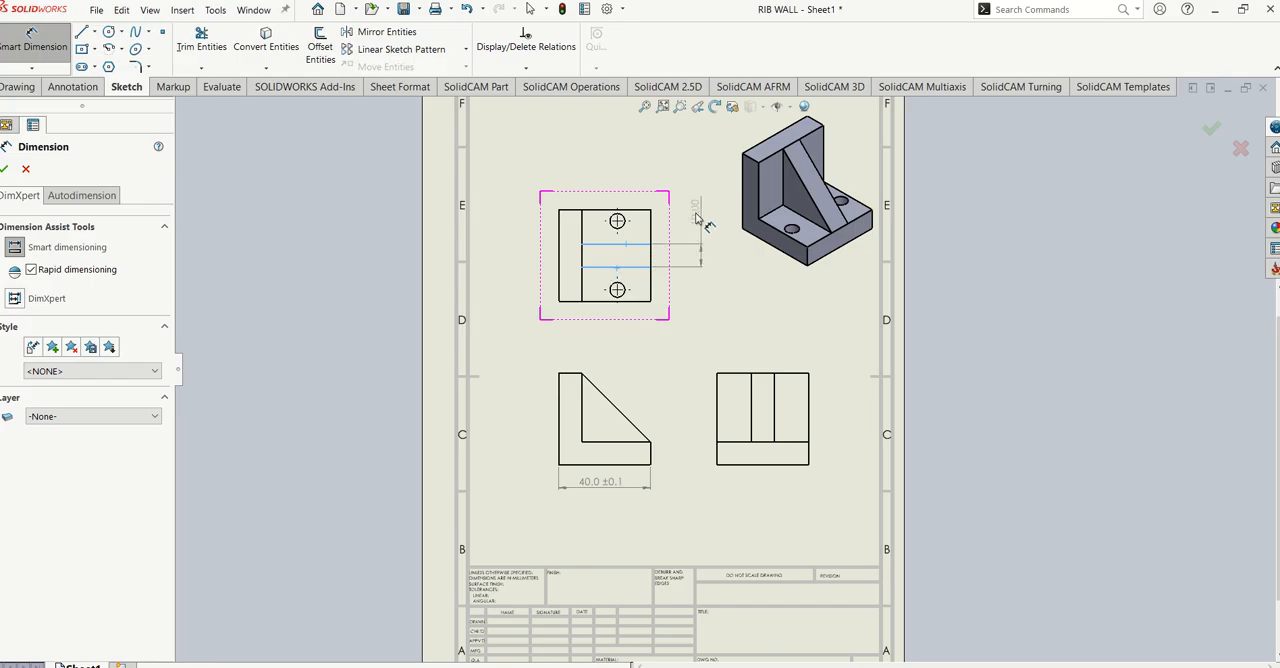
{"action": "left_click", "coordinate": [702, 215]}
{"action": "left_click", "coordinate": [5, 168]}
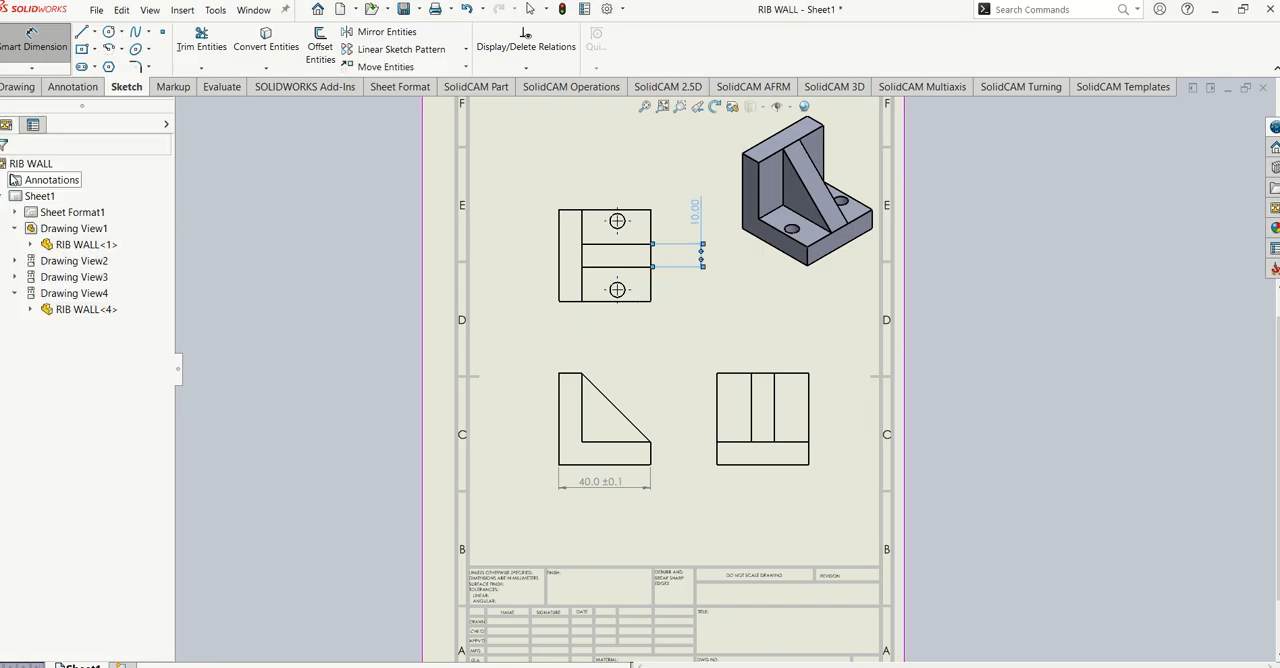
- Add a diameter dimension to the top view's upper hole, placed above the view, and prefix its text with "2x"
{"action": "left_click", "coordinate": [33, 47]}
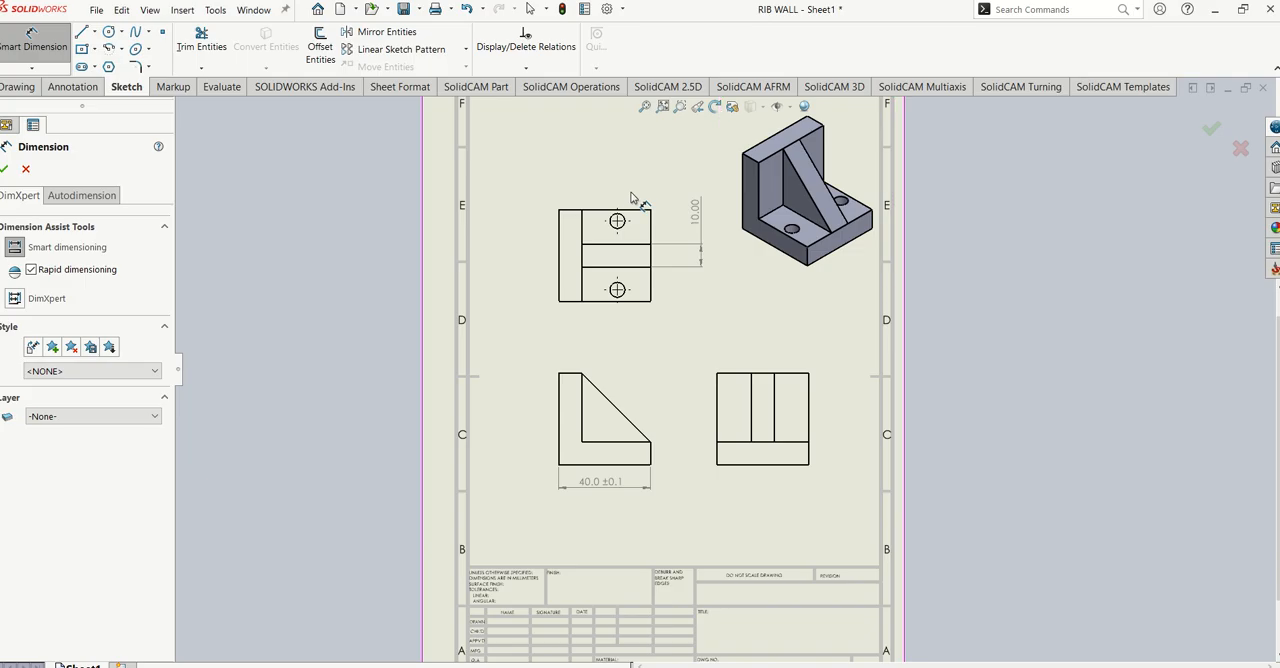
{"action": "left_click", "coordinate": [620, 221]}
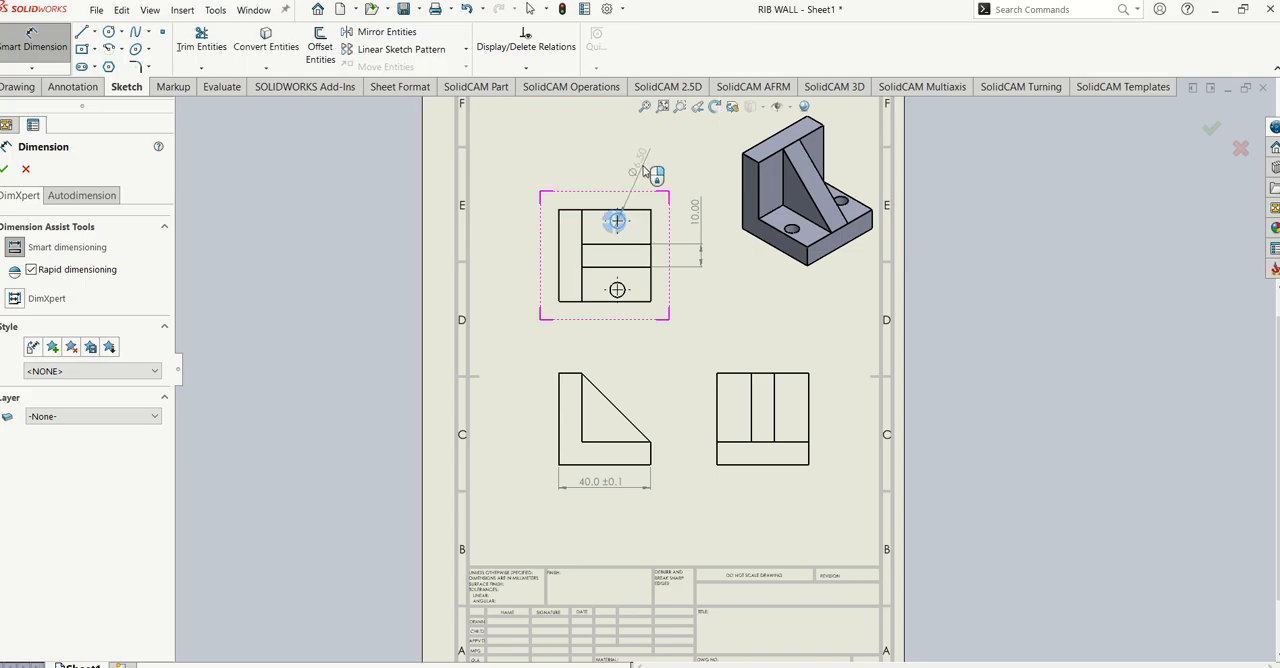
{"action": "left_click", "coordinate": [641, 160]}
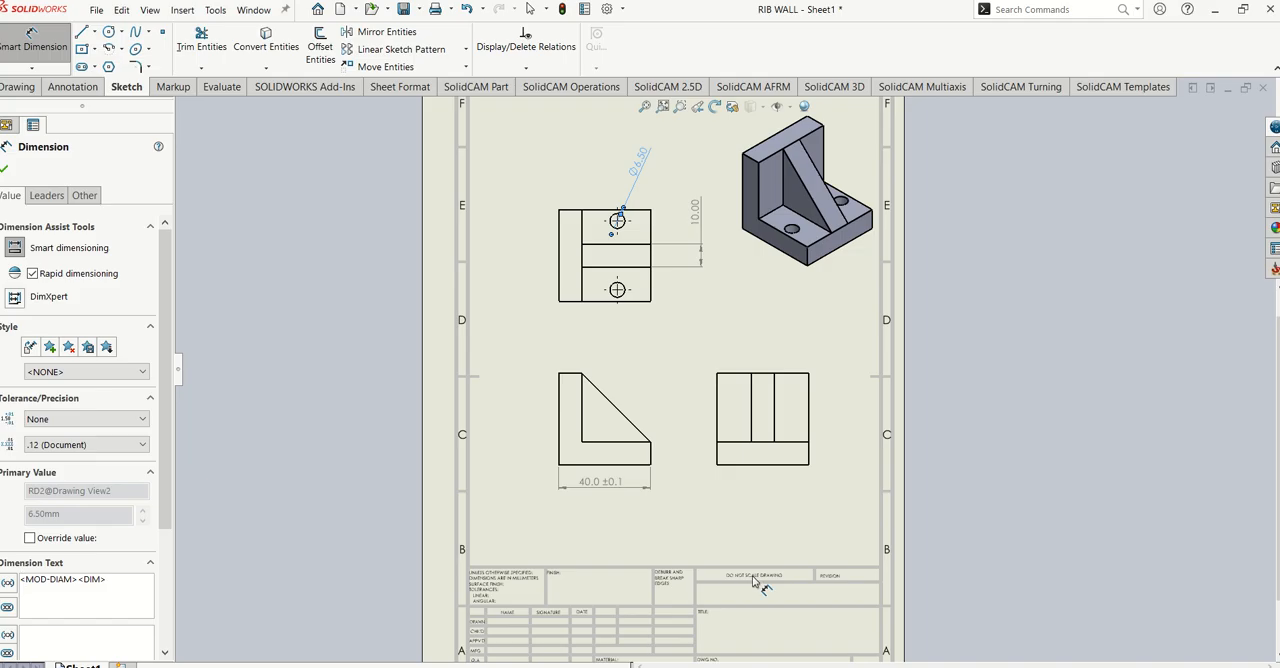
{"action": "type", "text": "2"}
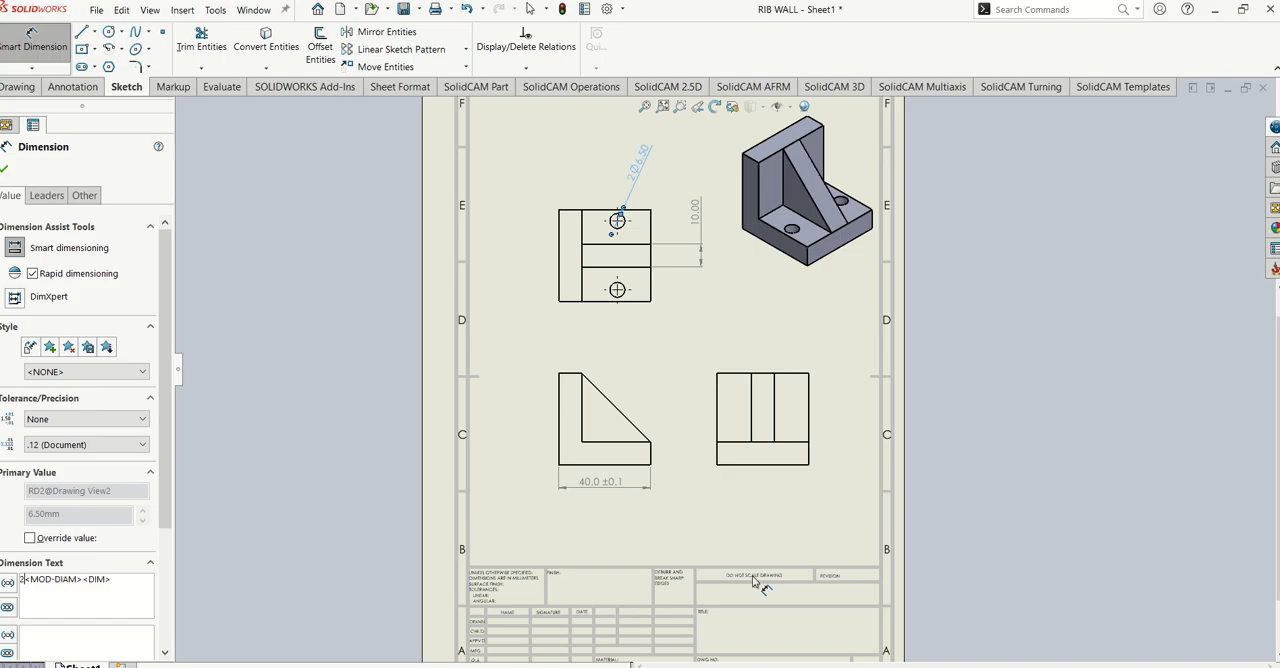
{"action": "type", "text": "x"}
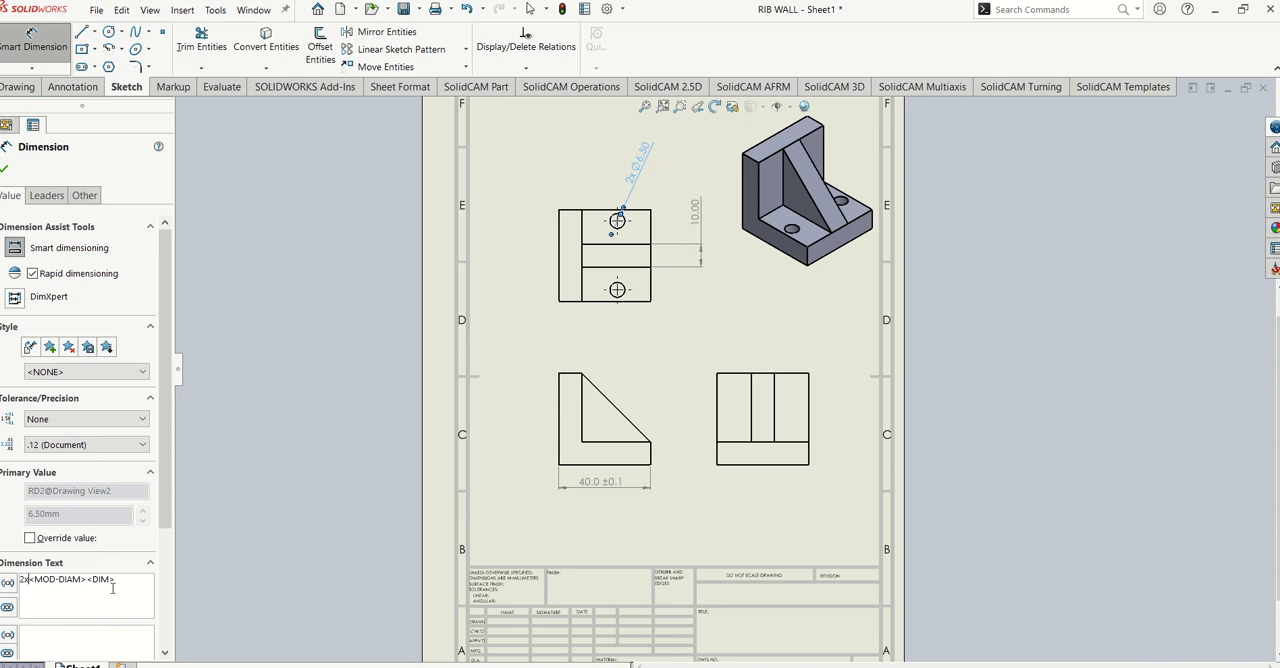
- Try the Limit and Symmetric tolerance types on the hole's diameter dimension
{"action": "left_click", "coordinate": [60, 420]}
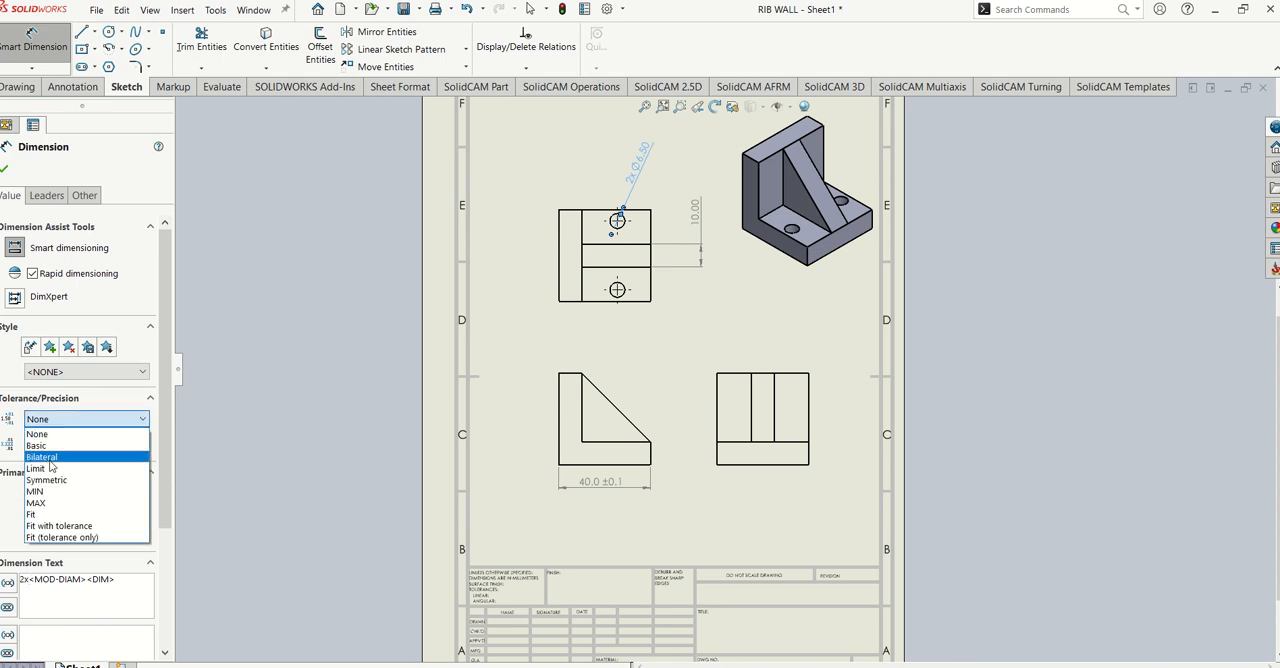
{"action": "left_click", "coordinate": [31, 470]}
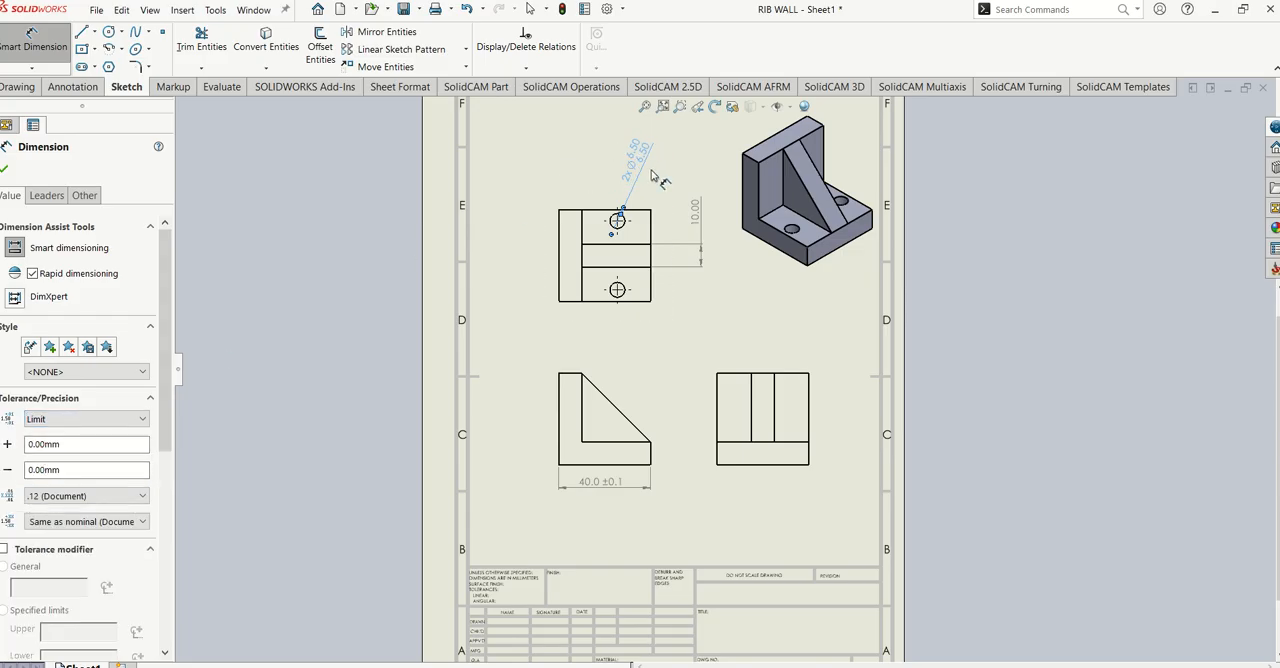
{"action": "left_click", "coordinate": [49, 420]}
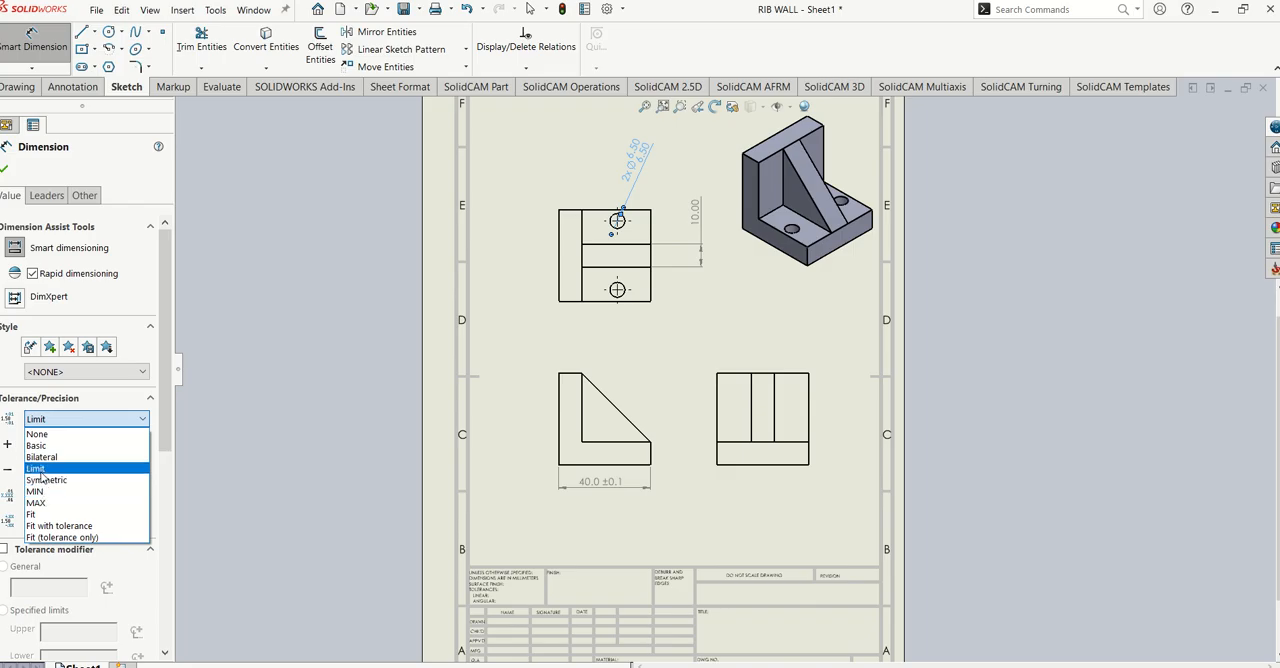
{"action": "left_click", "coordinate": [41, 479]}
- Set the hole diameter dimension's tolerance to Bilateral with a minimum variation of -0.05 mm and finish the dimension
{"action": "left_click", "coordinate": [50, 419]}
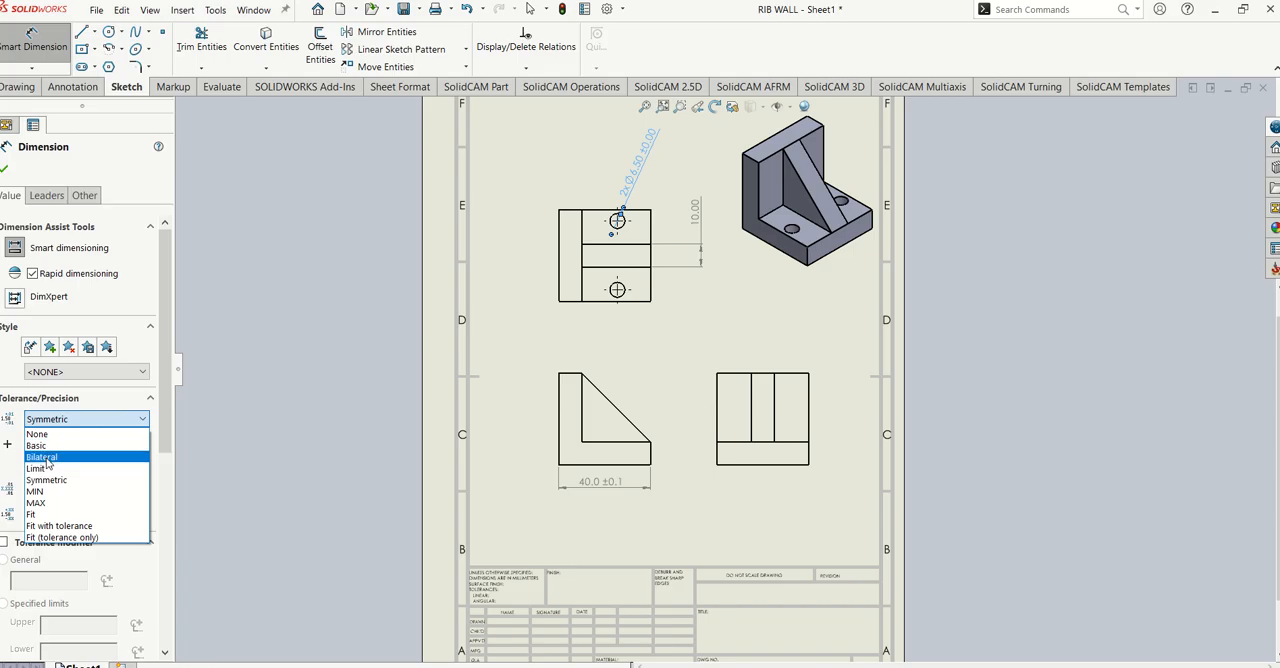
{"action": "left_click", "coordinate": [43, 457]}
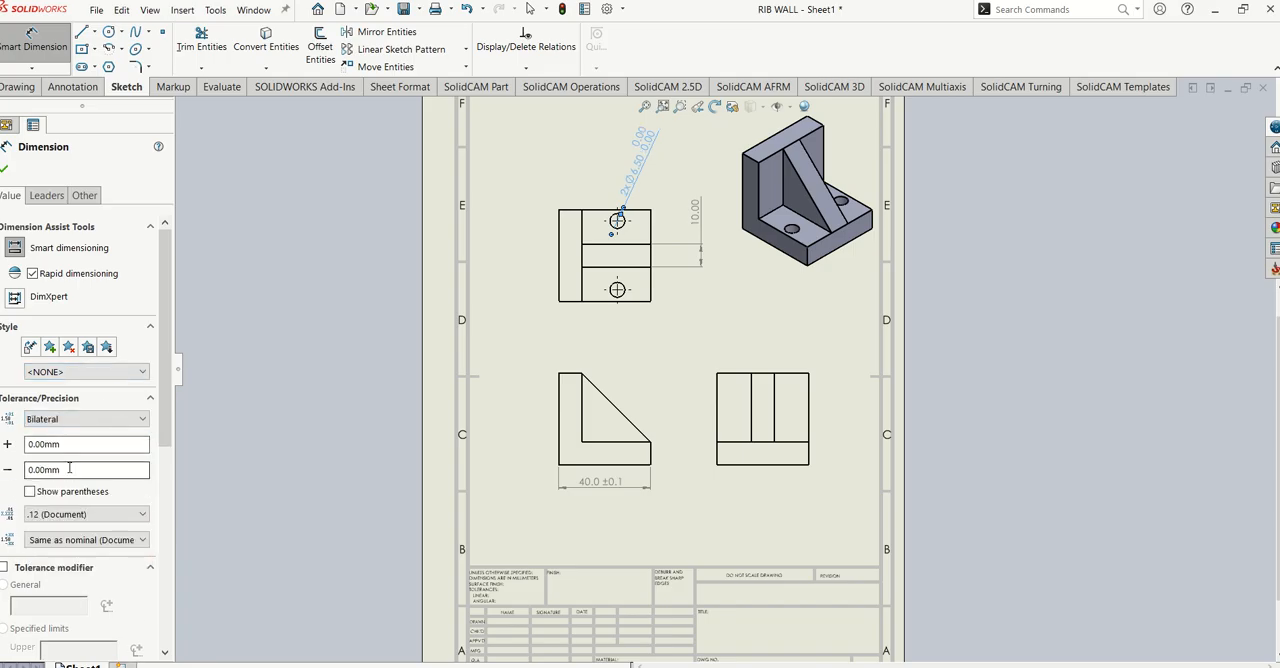
{"action": "left_click_drag", "start_coordinate": [78, 468], "coordinate": [15, 472]}
{"action": "type", "text": "-"}
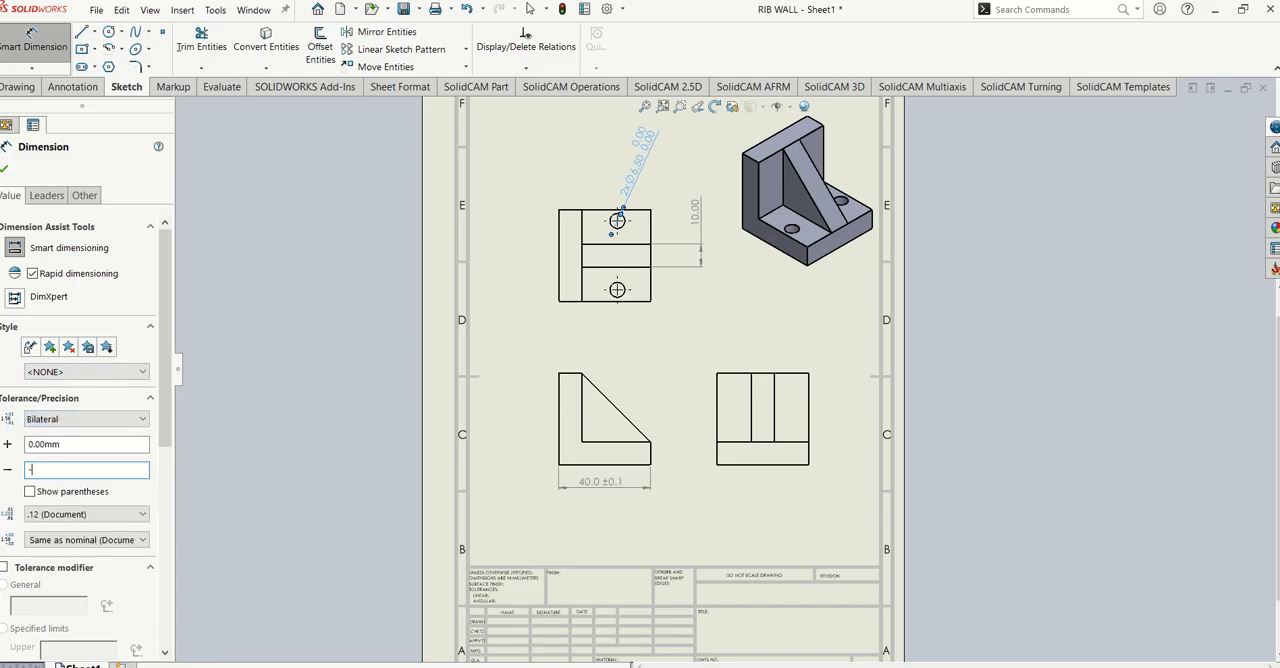
{"action": "type", "text": "0.05"}
{"action": "left_click", "coordinate": [76, 443]}
{"action": "left_click", "coordinate": [6, 170]}
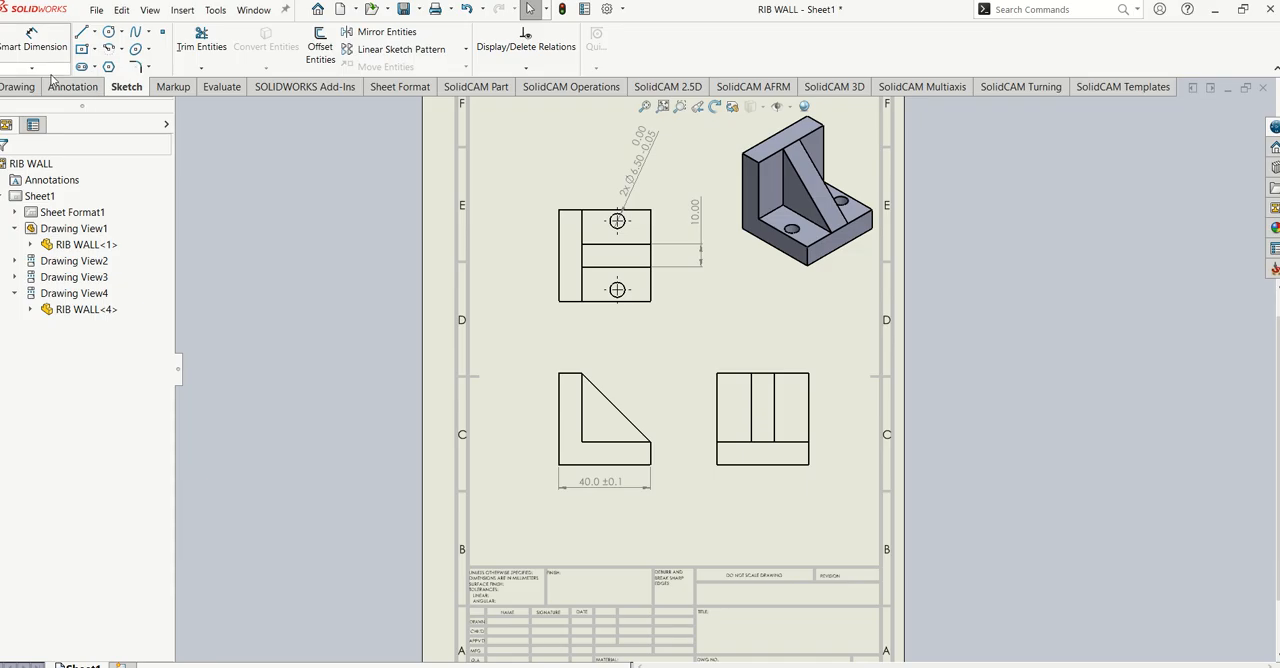
- Dimension the side view's overall width above the view and its overall height on the view's left side
{"action": "left_click", "coordinate": [33, 40]}
{"action": "left_click", "coordinate": [724, 376]}
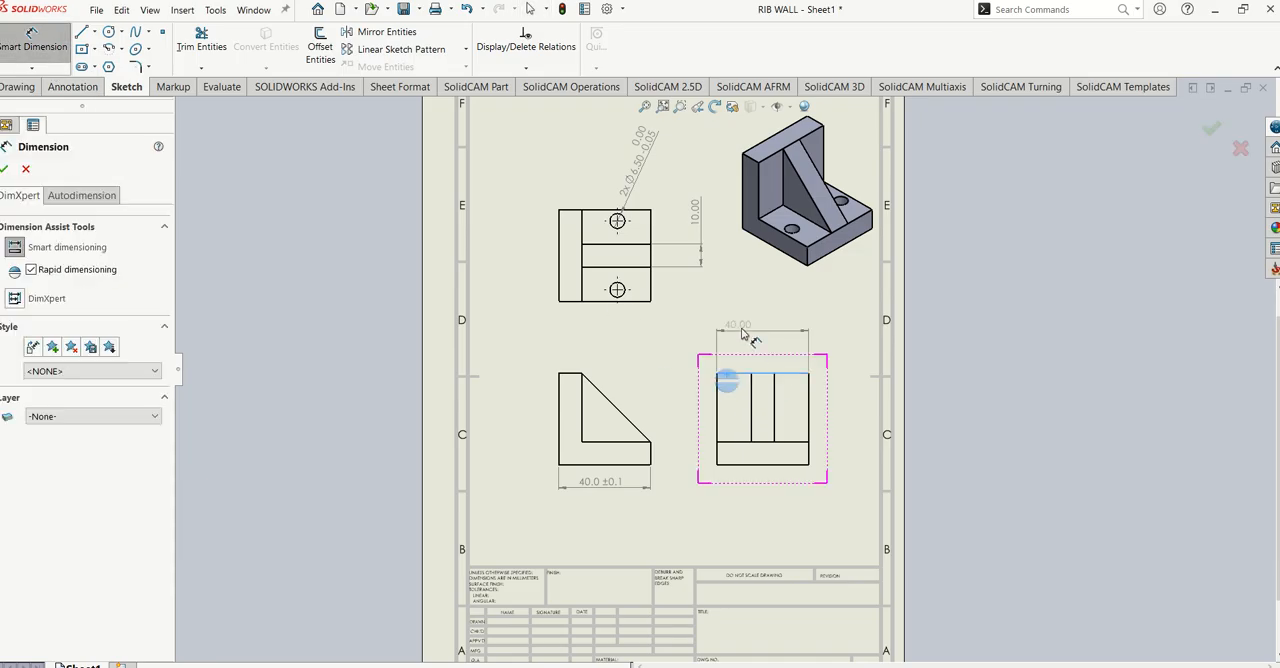
{"action": "left_click", "coordinate": [758, 341]}
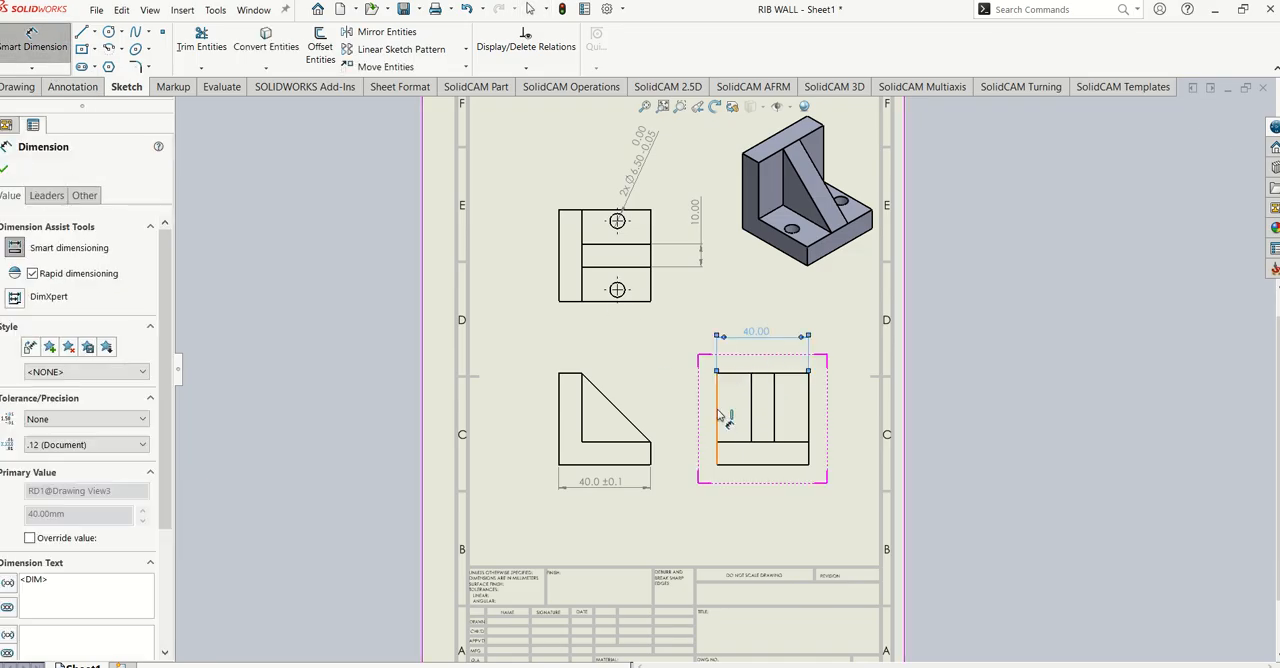
{"action": "left_click", "coordinate": [720, 418]}
{"action": "left_click", "coordinate": [676, 416]}
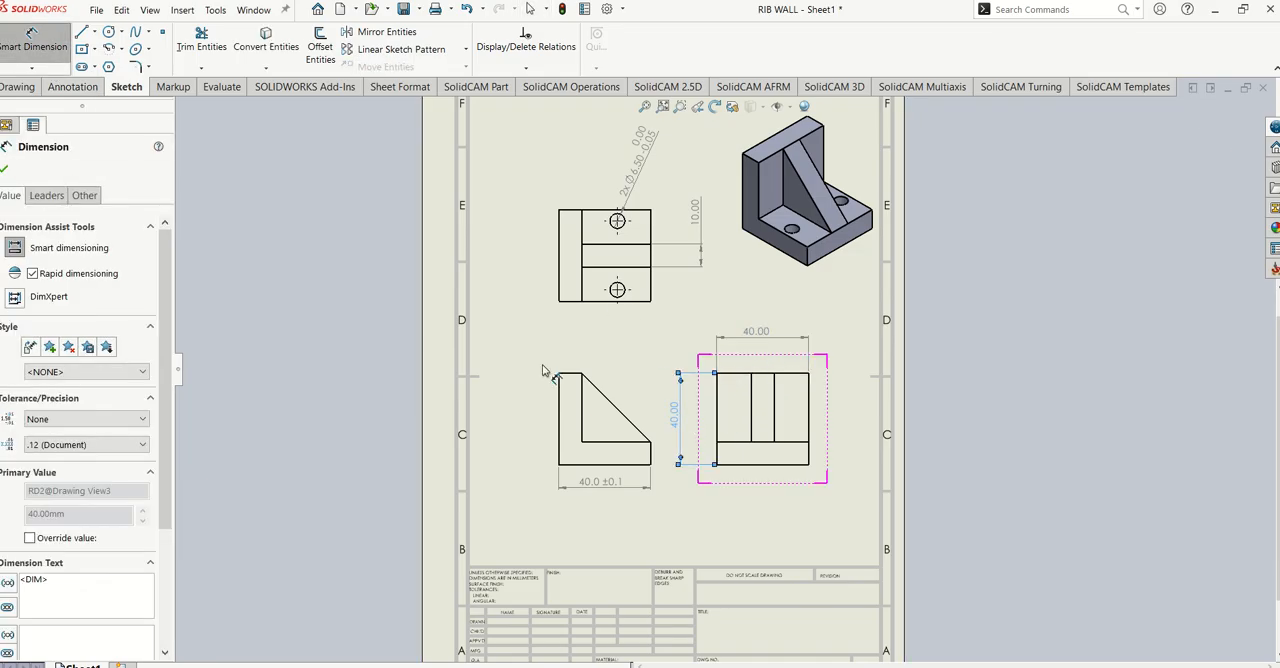
- Dimension the top view's left edge beside the view and the vertical wall's thickness above the view
{"action": "left_click", "coordinate": [563, 248]}
{"action": "left_click", "coordinate": [524, 250]}
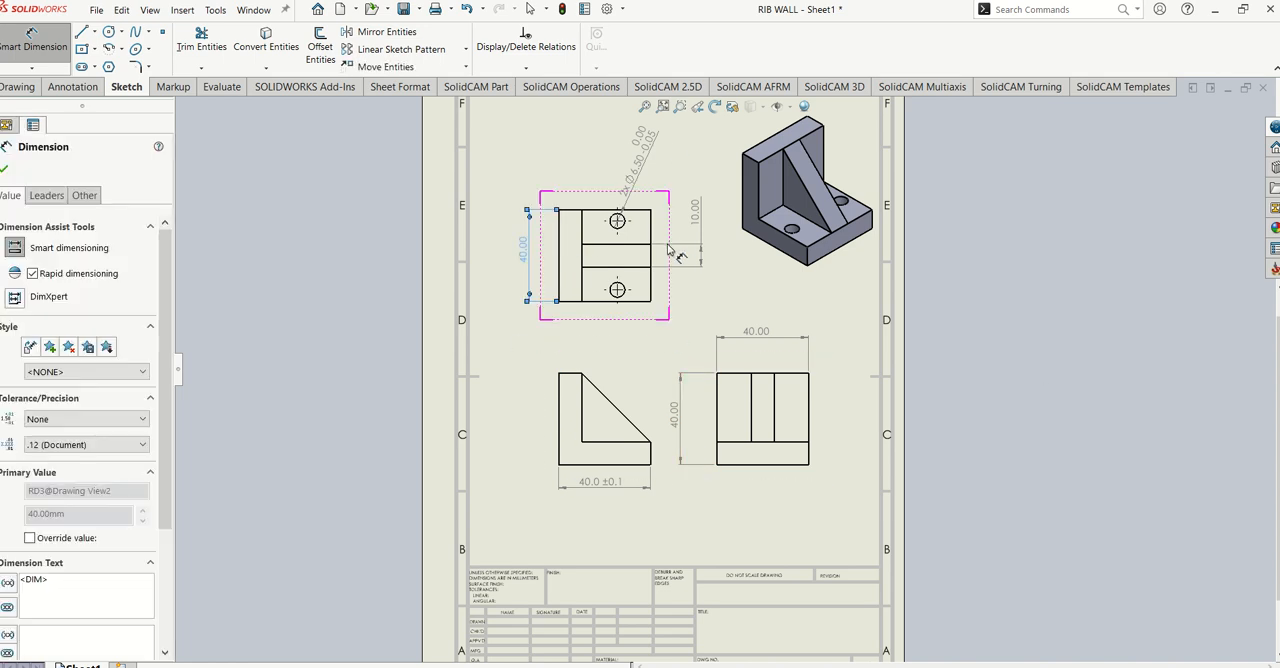
{"action": "left_click", "coordinate": [562, 228]}
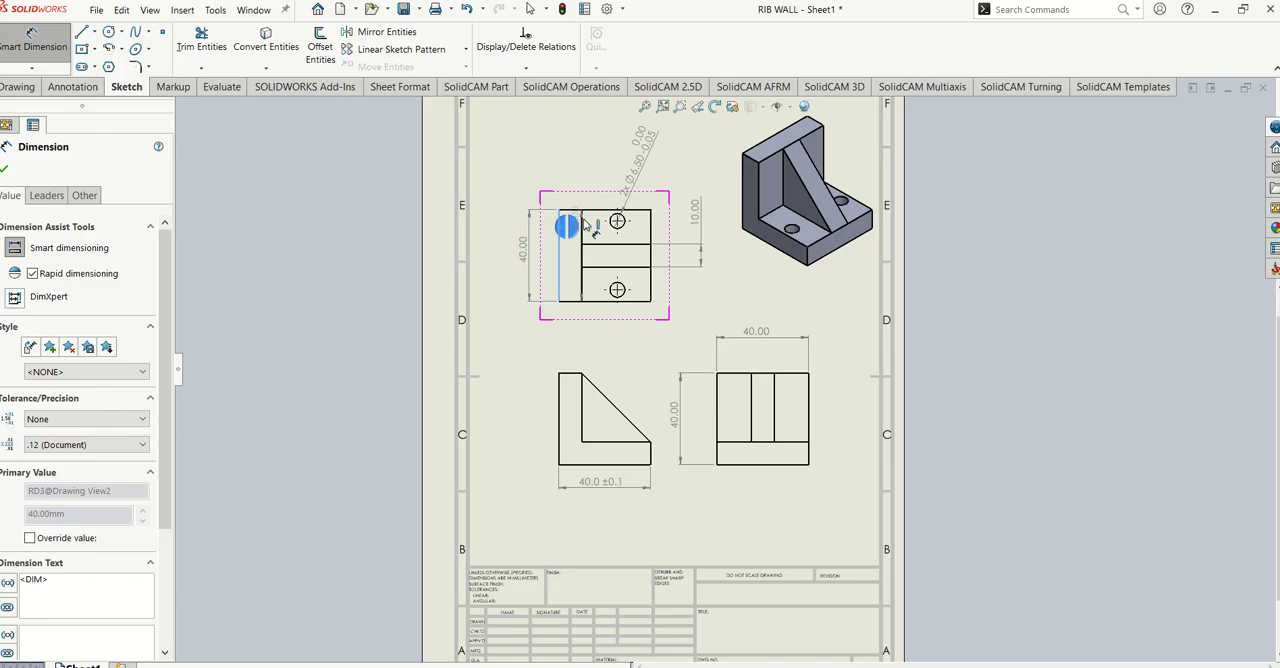
{"action": "left_click", "coordinate": [582, 234]}
{"action": "left_click", "coordinate": [548, 157]}
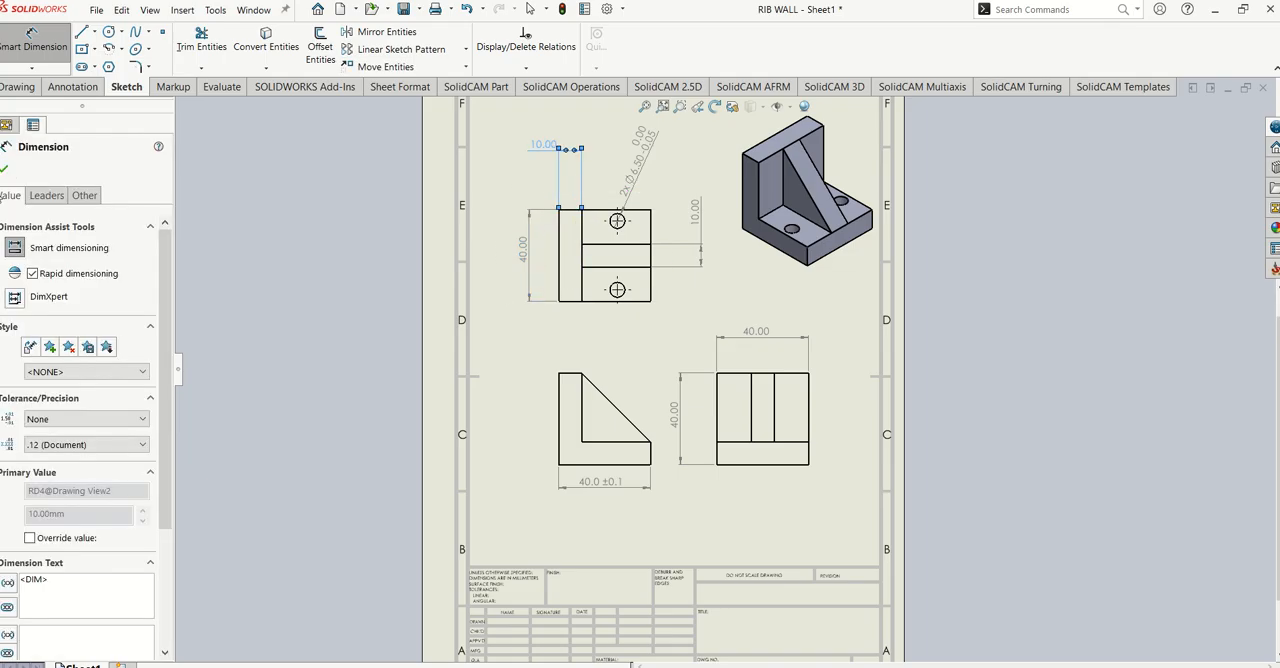
{"action": "left_click", "coordinate": [7, 170]}
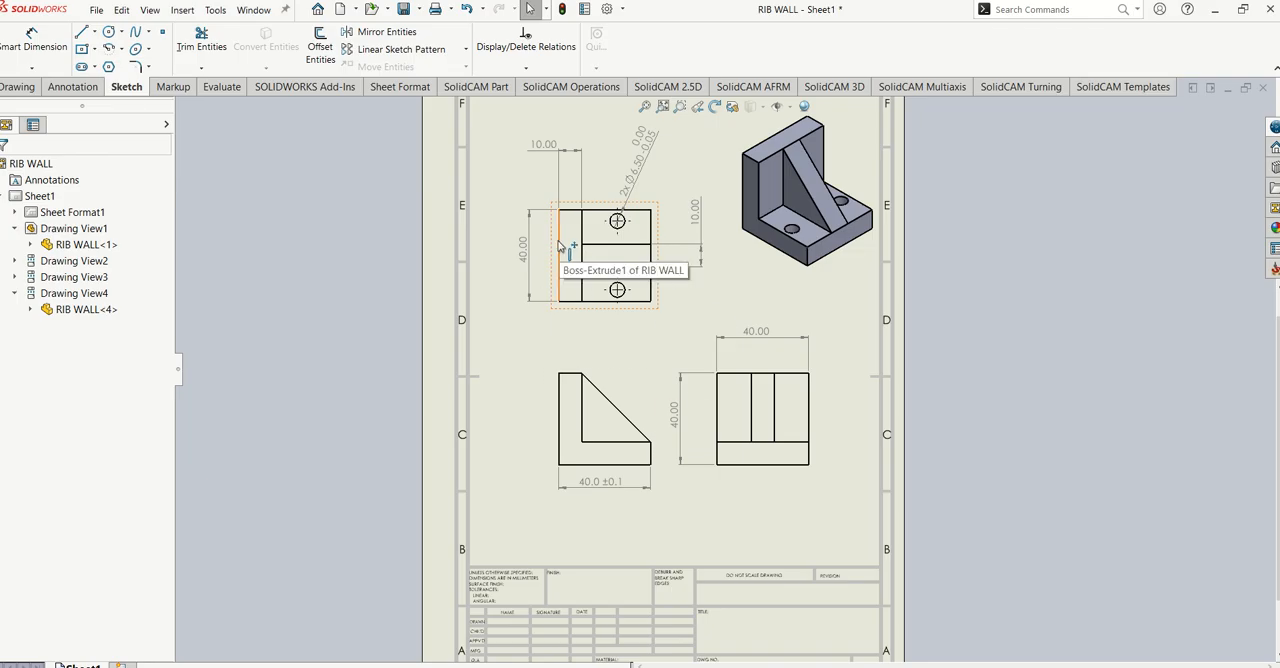
- Dimension the horizontal distance from the top view's left edge to the lower hole and place it below the view
{"action": "left_click", "coordinate": [626, 298]}
{"action": "left_click", "coordinate": [620, 293]}
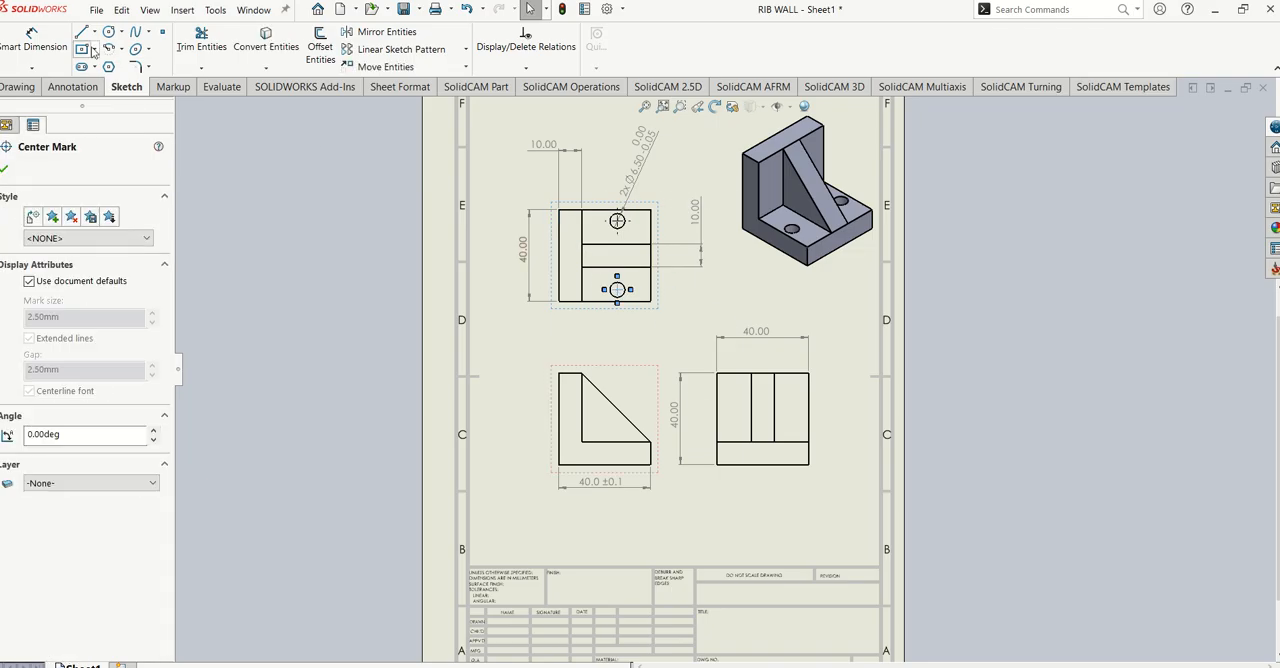
{"action": "left_click", "coordinate": [33, 44]}
{"action": "left_click", "coordinate": [559, 268]}
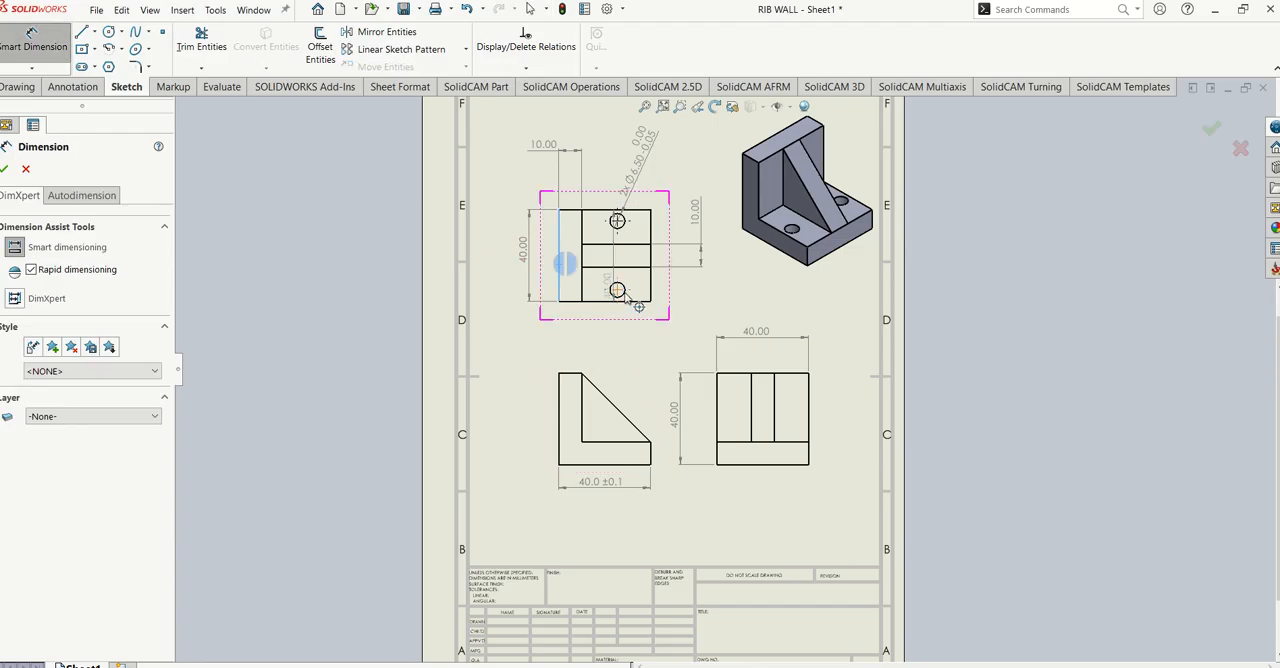
{"action": "left_click", "coordinate": [615, 289]}
{"action": "left_click", "coordinate": [588, 352]}
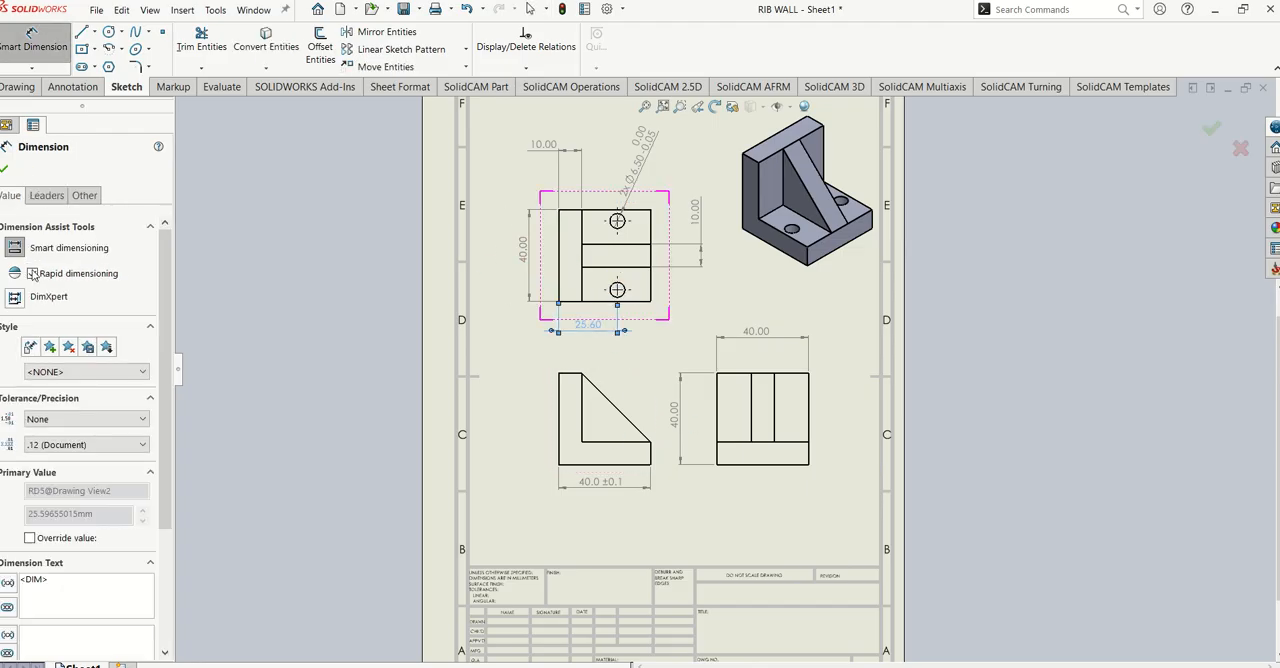
- Finish the horizontal dimension to the lower hole and look over the whole drawing sheet
{"action": "left_click", "coordinate": [5, 167]}
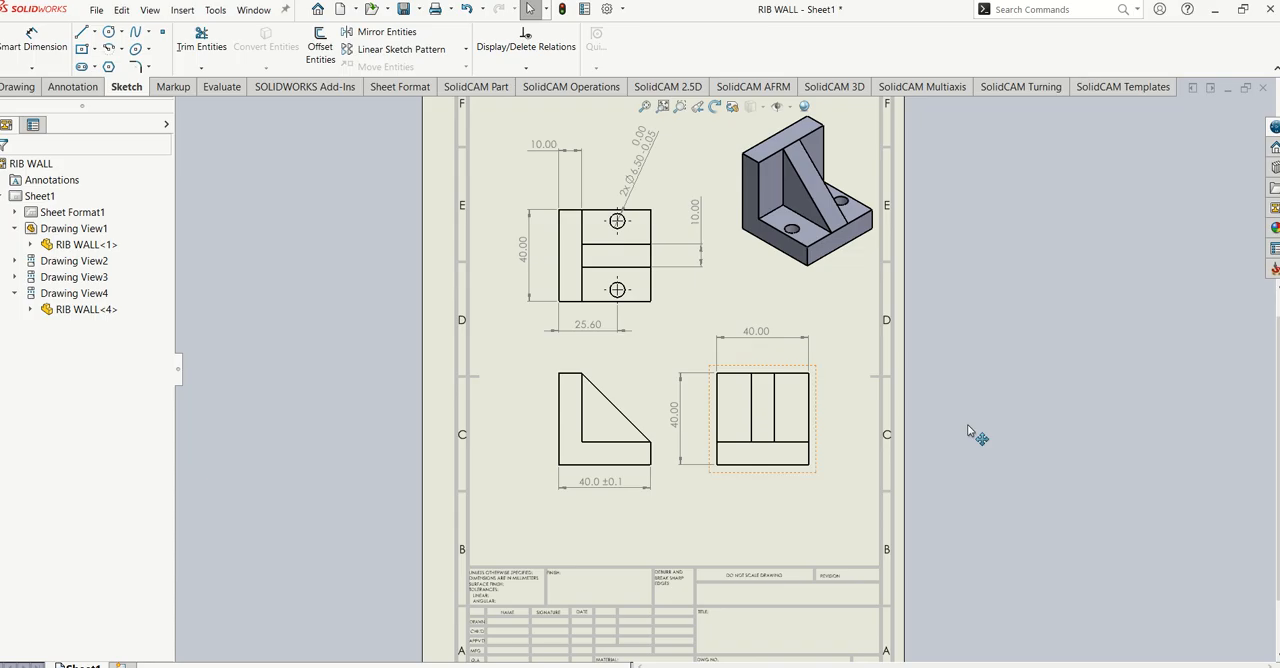
{"action": "scroll", "coordinate": [437, 357], "scroll_direction": "up", "scroll_amount": 5}
{"action": "scroll", "coordinate": [760, 370], "scroll_direction": "down", "scroll_amount": 3}
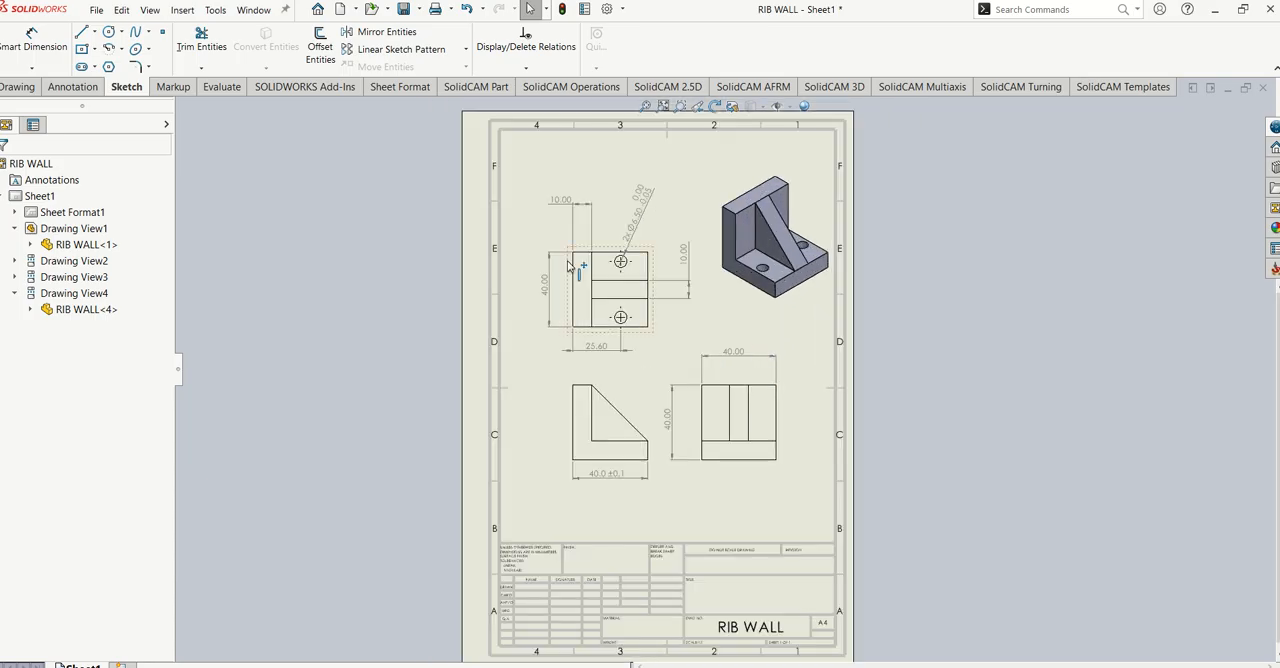
{"action": "scroll", "coordinate": [572, 266], "scroll_direction": "down", "scroll_amount": 3}
{"action": "scroll", "coordinate": [636, 279], "scroll_direction": "up", "scroll_amount": 5}
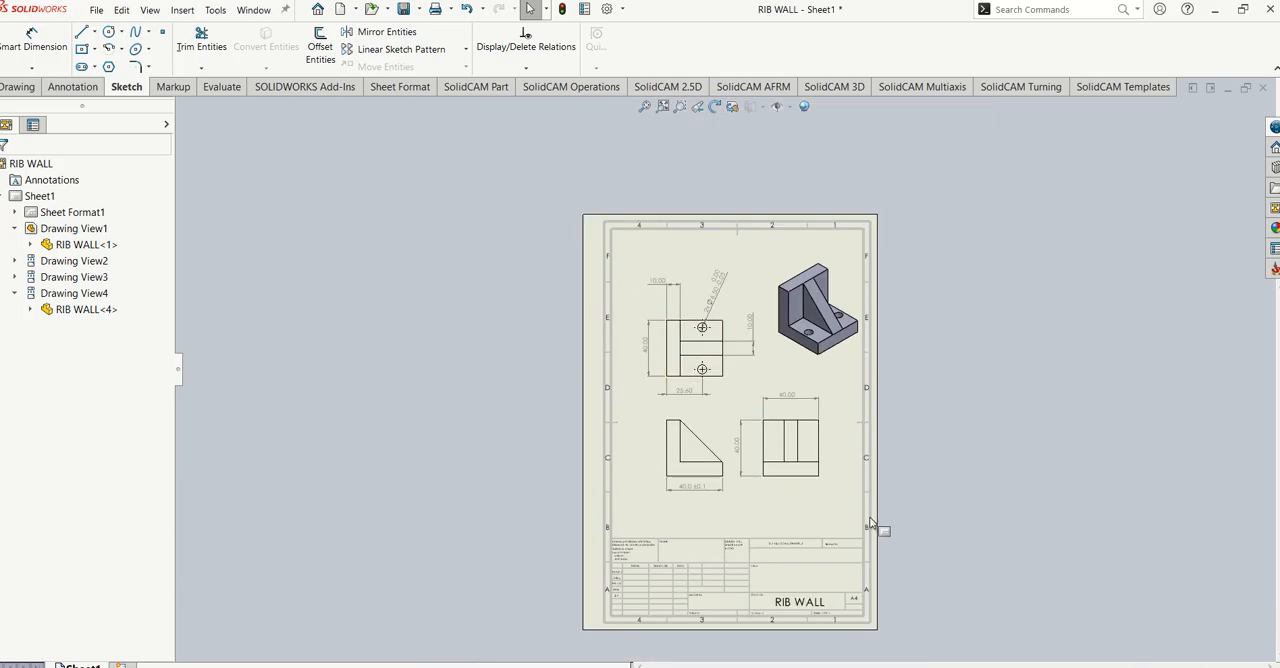
{"action": "scroll", "coordinate": [870, 523], "scroll_direction": "down", "scroll_amount": 2}
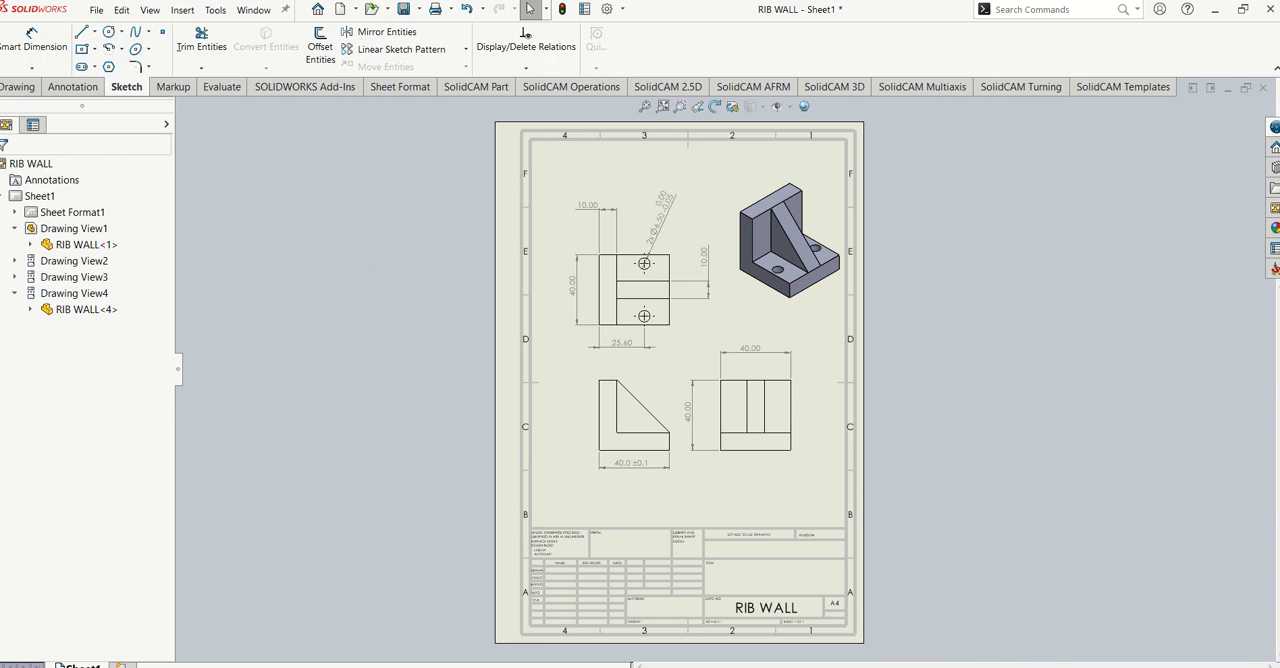
- Add a note reading RIB WALL in the TITLE field of the title block
{"action": "scroll", "coordinate": [785, 575], "scroll_direction": "down", "scroll_amount": 5}
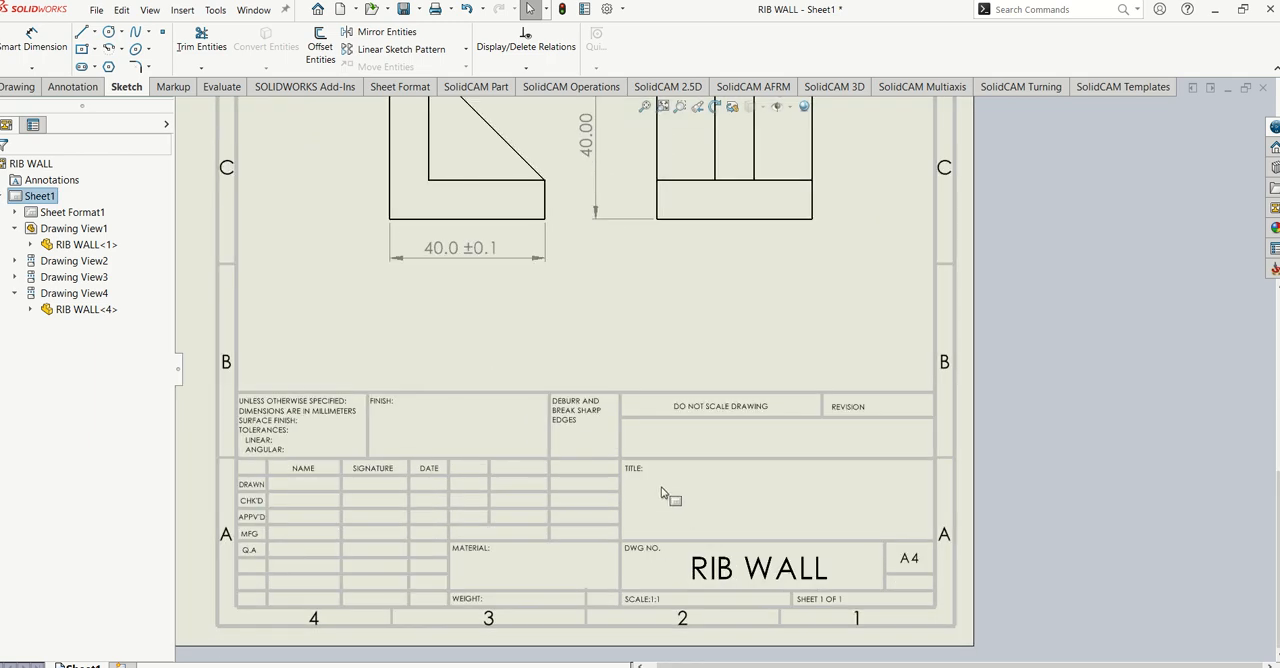
{"action": "left_click", "coordinate": [18, 87]}
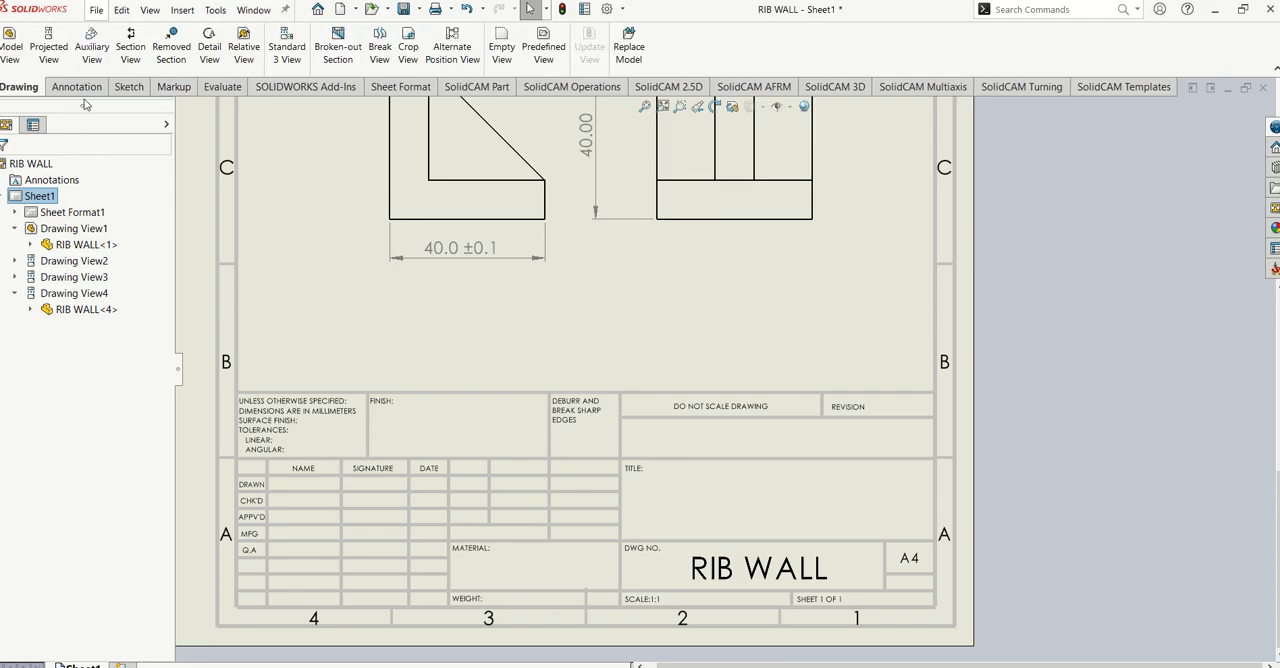
{"action": "left_click", "coordinate": [76, 94]}
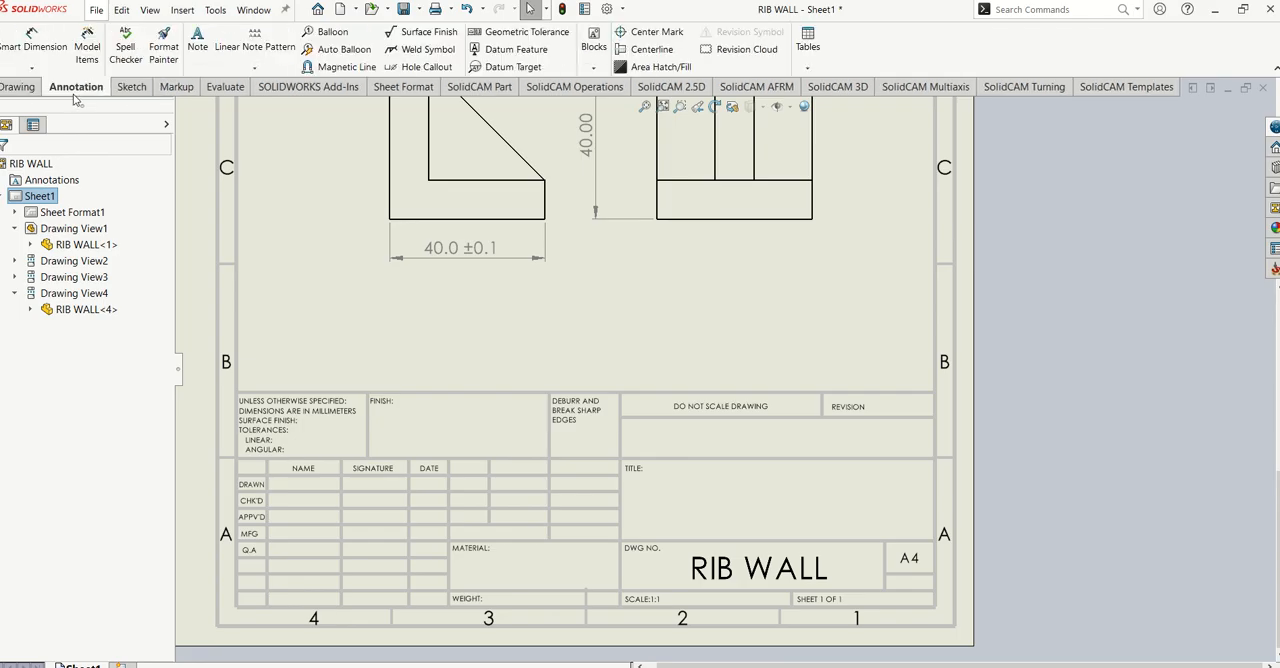
{"action": "left_click", "coordinate": [197, 45]}
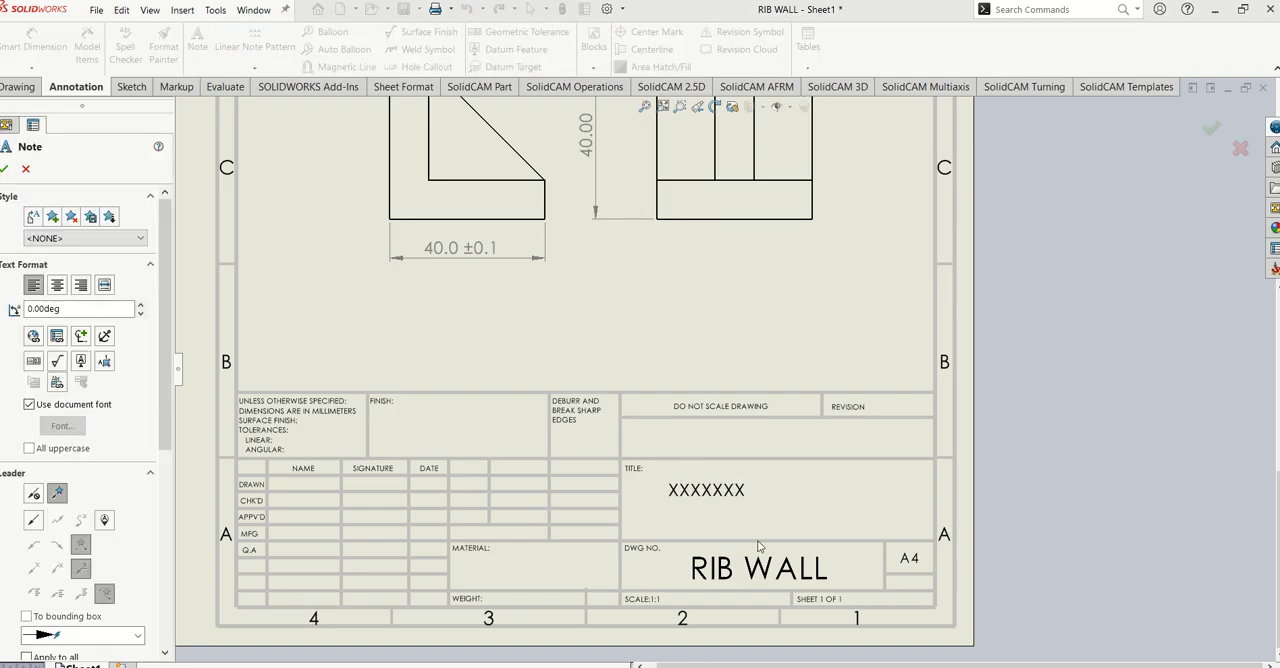
{"action": "left_click", "coordinate": [668, 484]}
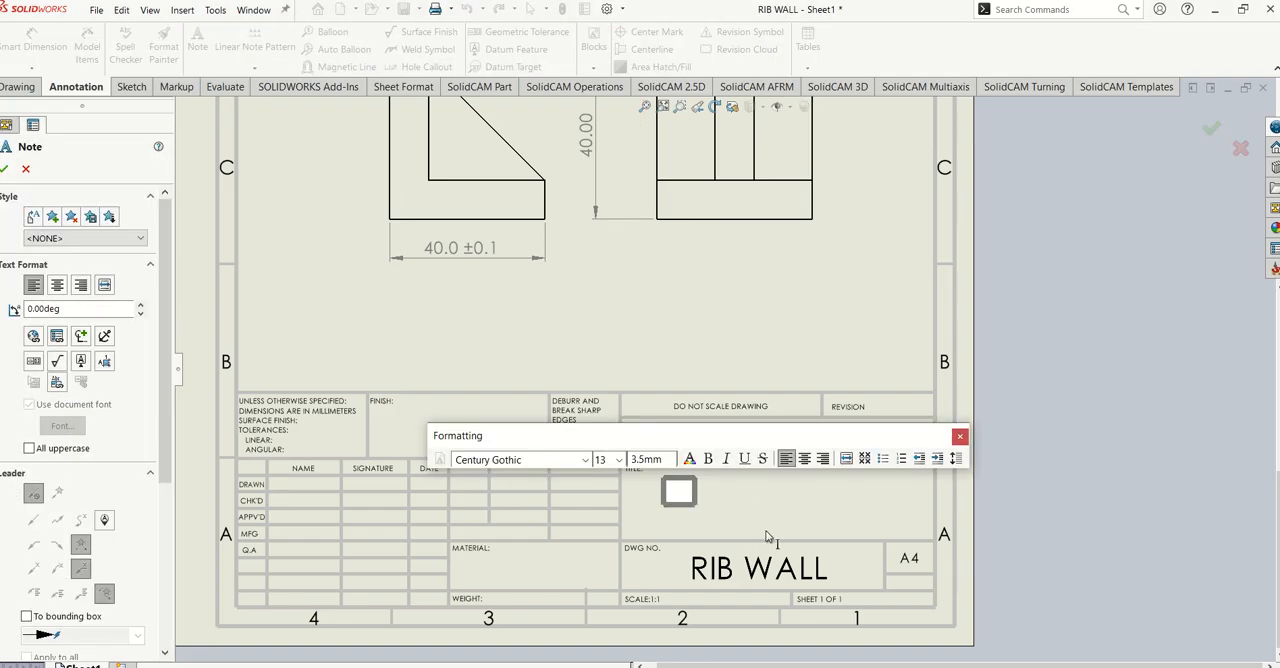
{"action": "type", "text": "RIB EA"}
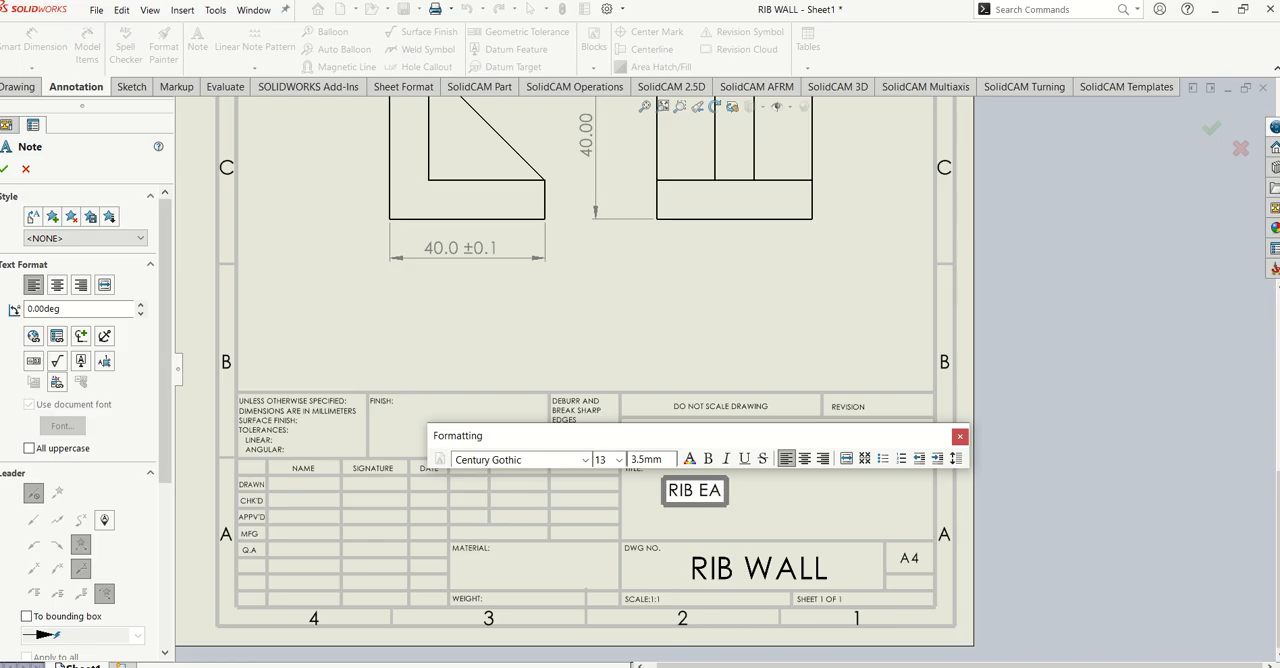
{"action": "key", "text": "BackSpace"}
{"action": "key", "text": "BackSpace"}
{"action": "key", "text": "BackSpace"}
{"action": "type", "text": "WALL"}
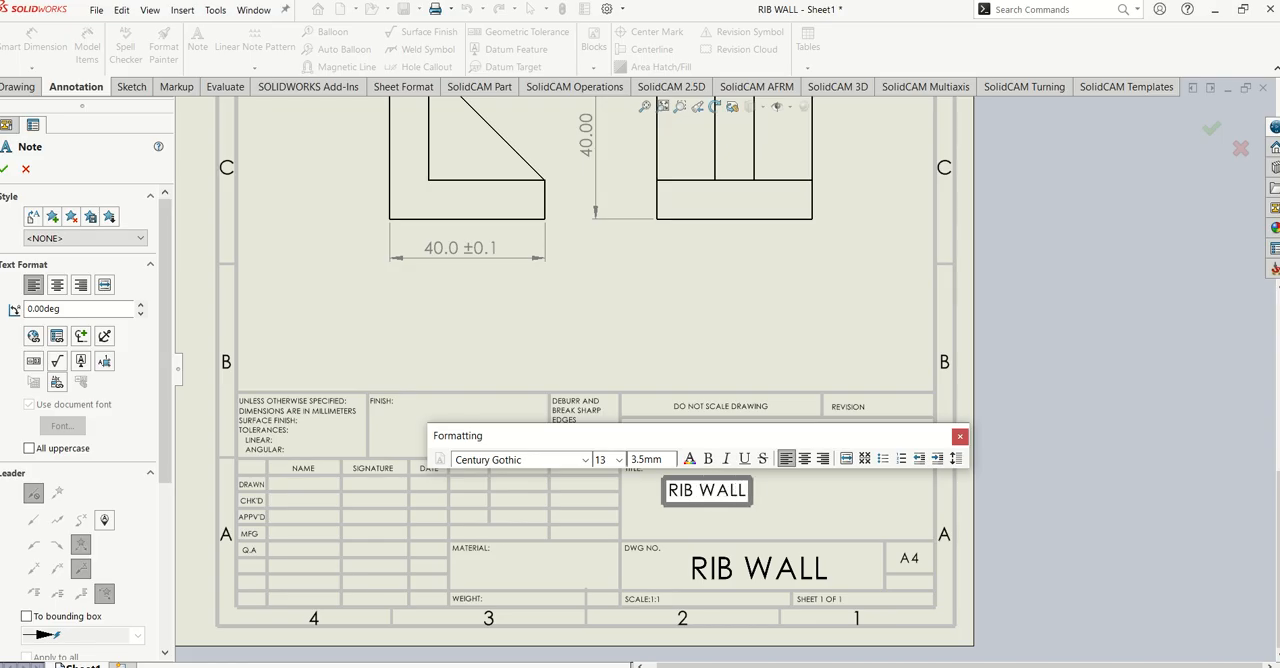
- Place another note in the title block's MATERIAL field and change its text to EN28
{"action": "left_click", "coordinate": [527, 578]}
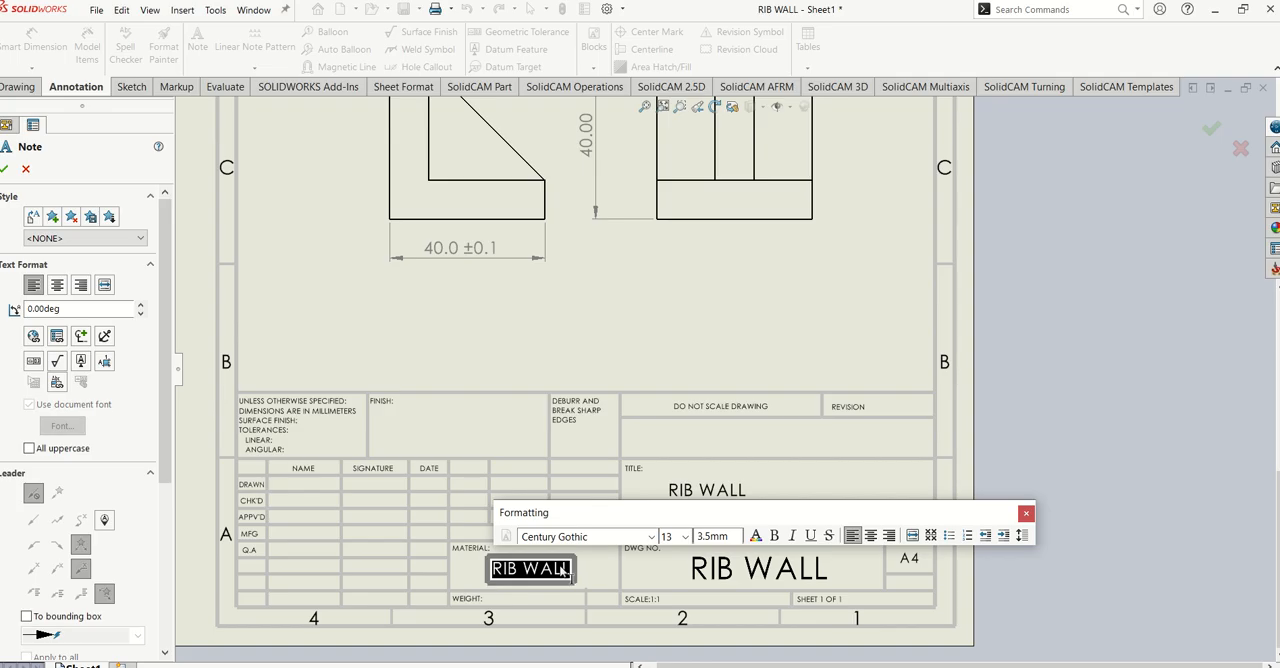
{"action": "key", "text": "BackSpace"}
{"action": "type", "text": "EN28"}
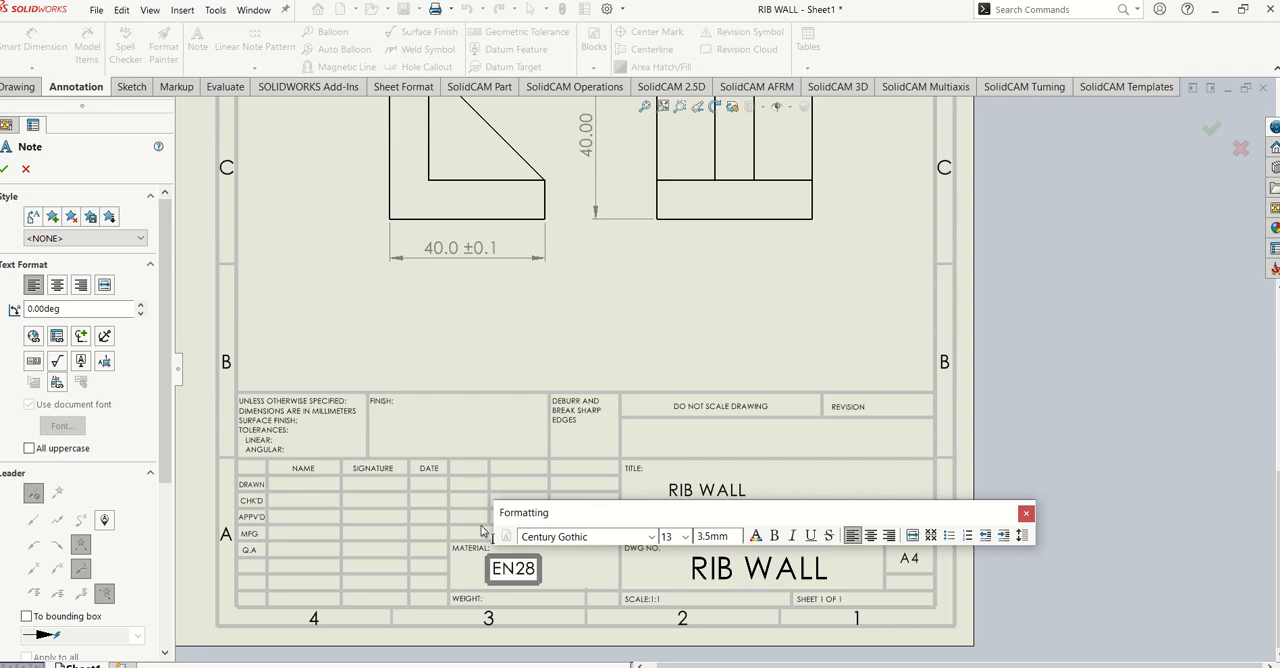
{"action": "left_click", "coordinate": [481, 531]}
- End the Note command and delete the stray EN28 note above the title block
{"action": "left_click", "coordinate": [770, 357]}
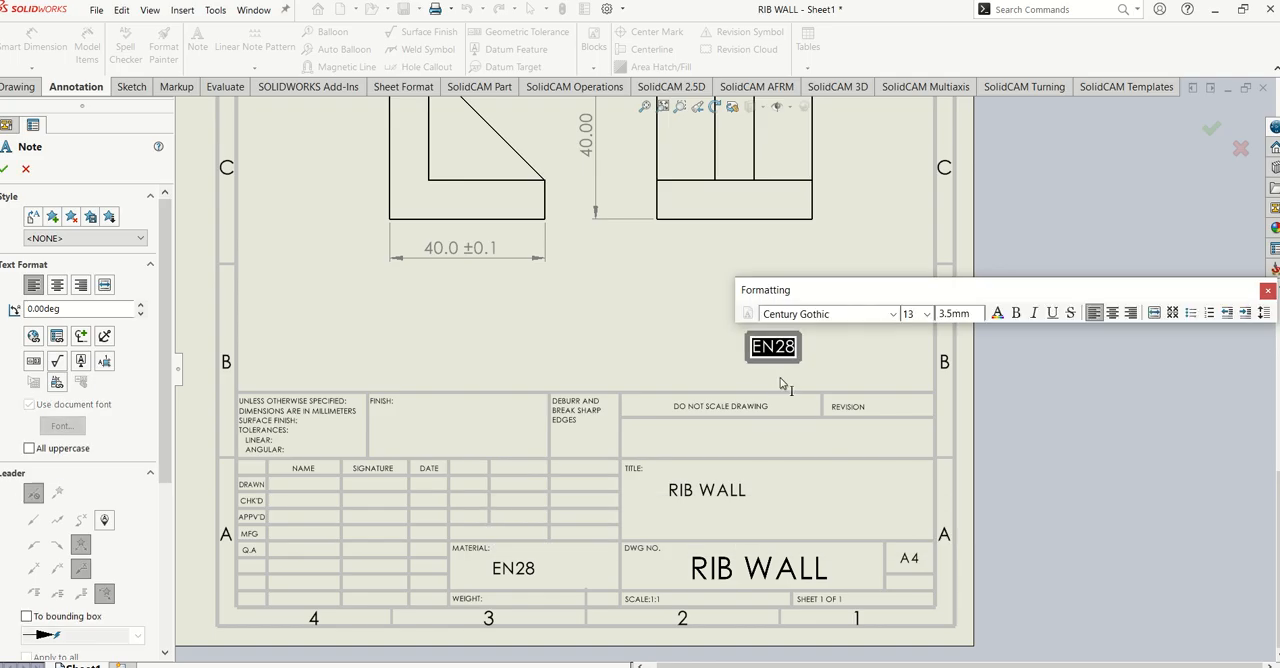
{"action": "left_click", "coordinate": [782, 383]}
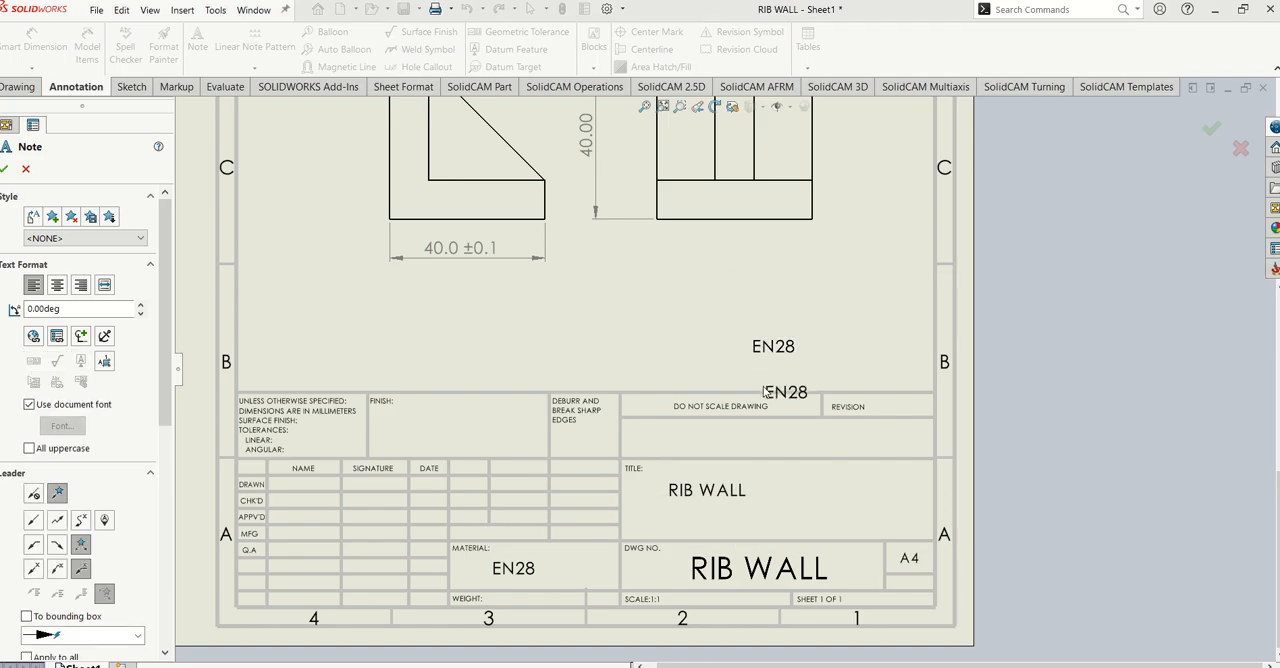
{"action": "key", "text": "Escape"}
{"action": "left_click", "coordinate": [768, 343]}
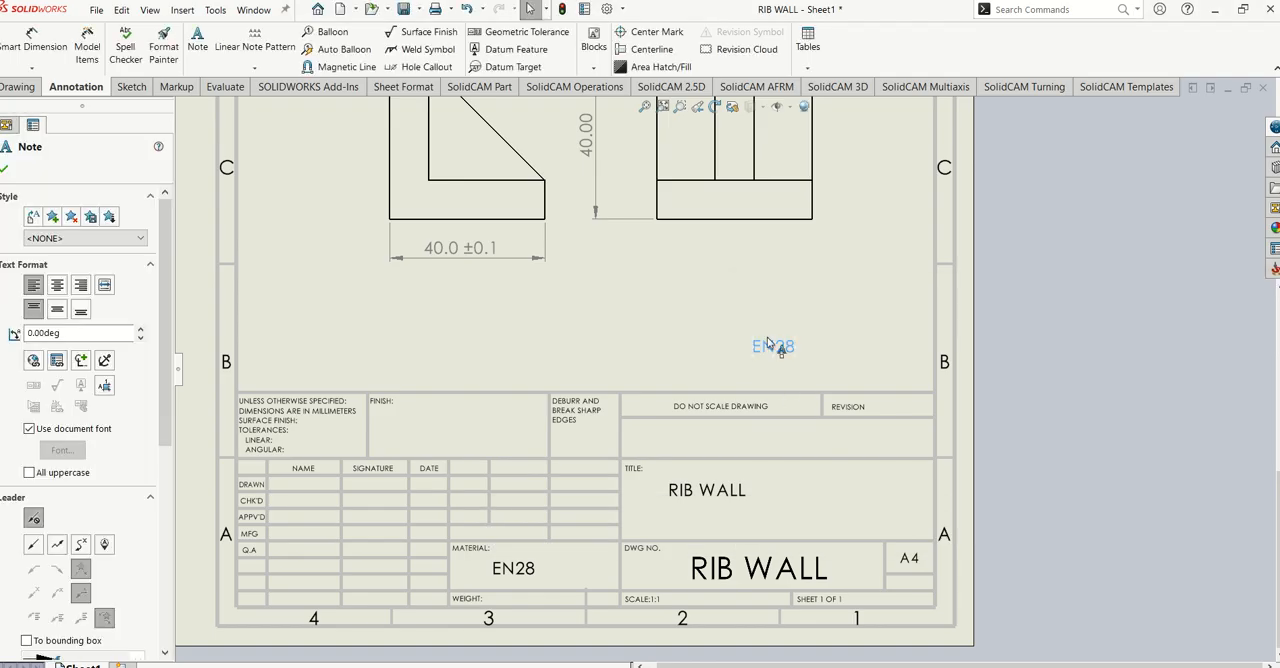
{"action": "key", "text": "Delete"}
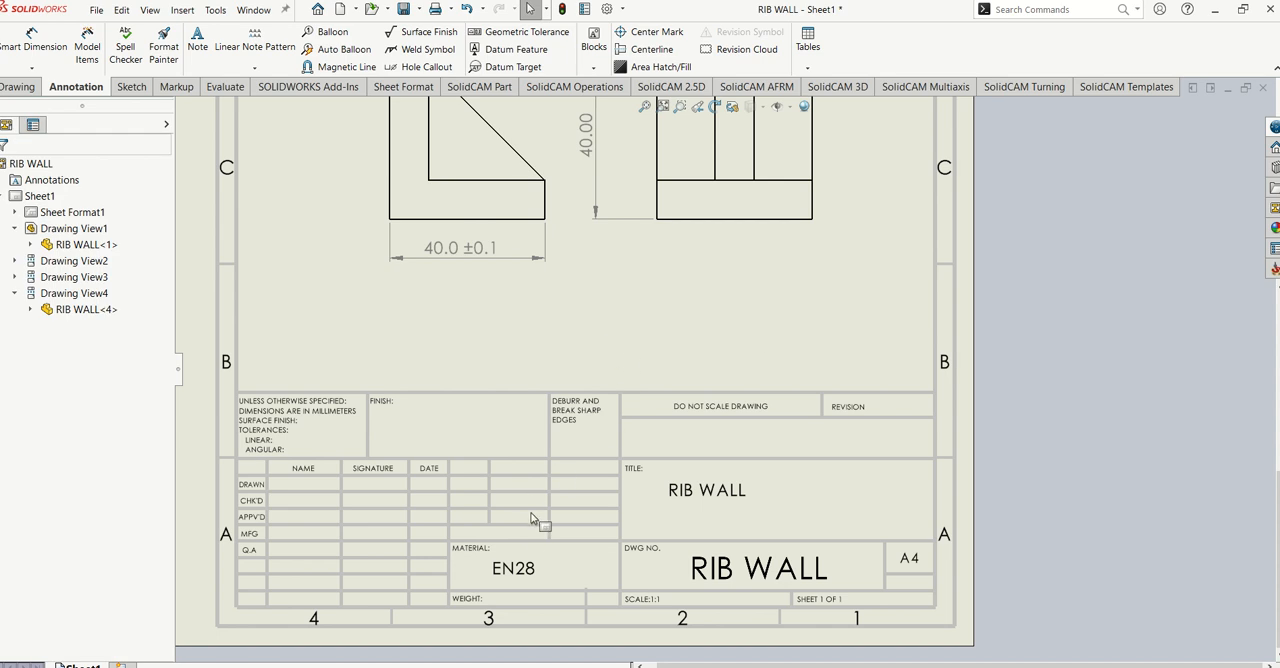
- Examine the drawing sheet, checking the title block entries, the four views and their dimensions
{"action": "left_click", "coordinate": [287, 490]}
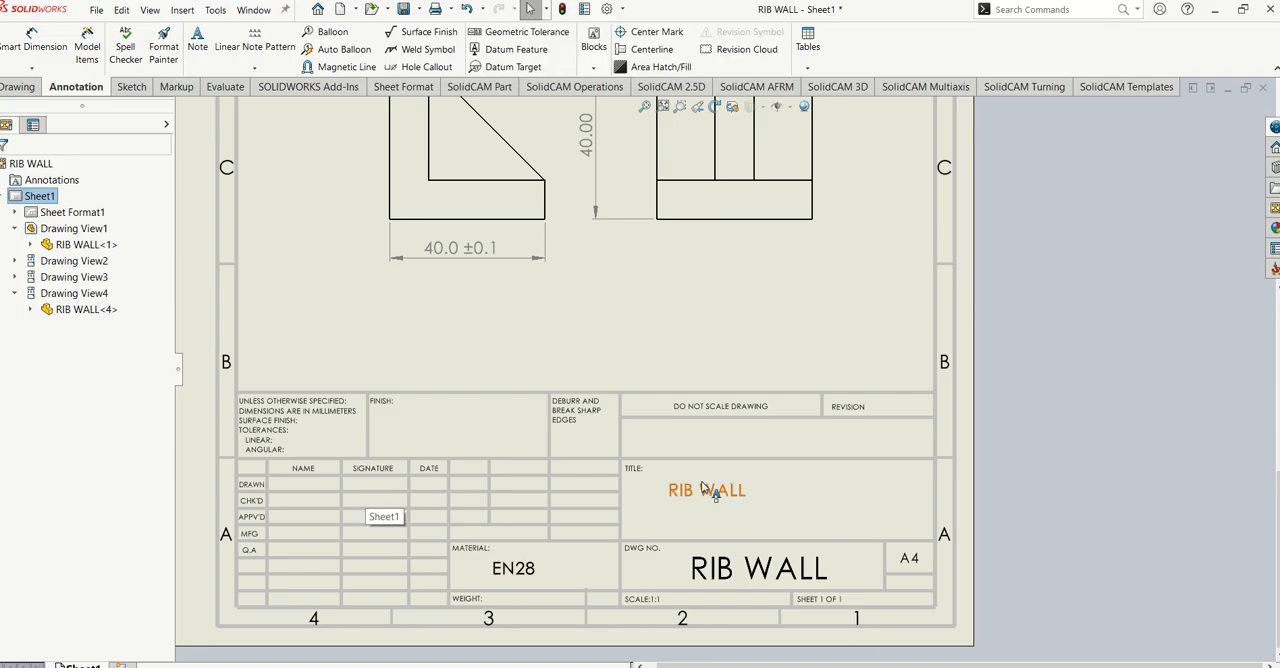
{"action": "scroll", "coordinate": [710, 490], "scroll_direction": "down", "scroll_amount": 4}
{"action": "scroll", "coordinate": [699, 503], "scroll_direction": "up", "scroll_amount": 3}
{"action": "scroll", "coordinate": [690, 512], "scroll_direction": "up", "scroll_amount": 7}
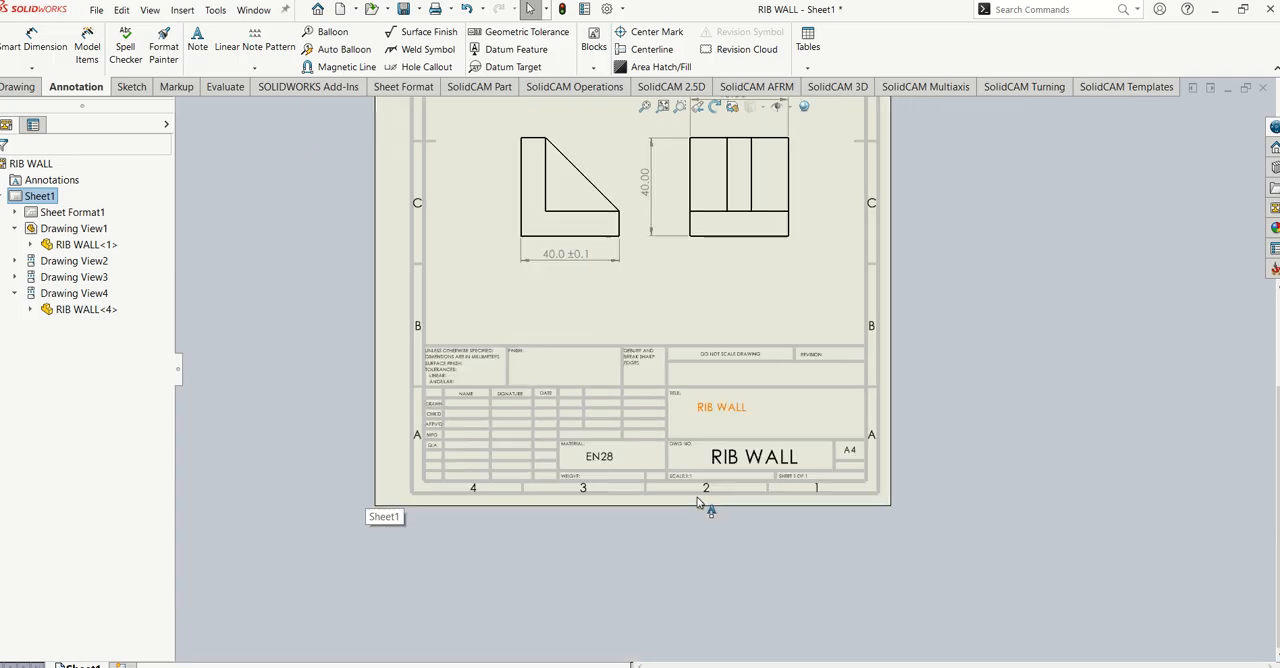
{"action": "scroll", "coordinate": [751, 260], "scroll_direction": "down", "scroll_amount": 1}
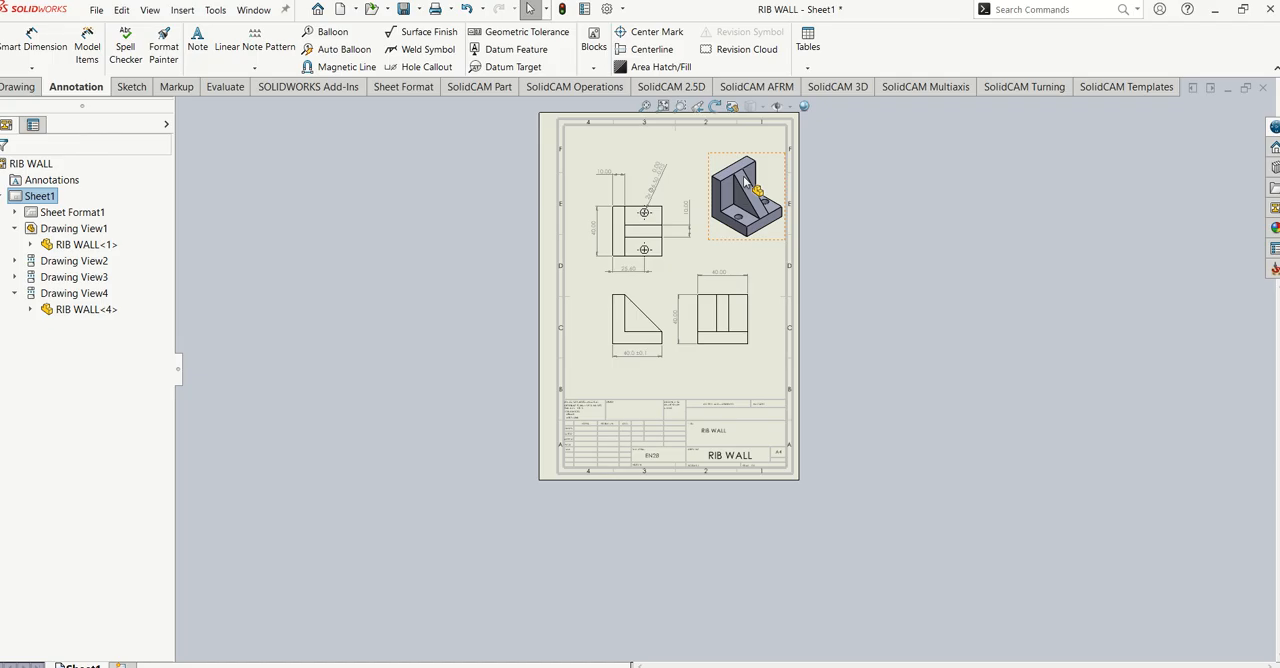
{"action": "scroll", "coordinate": [743, 180], "scroll_direction": "up", "scroll_amount": 2}
{"action": "scroll", "coordinate": [737, 371], "scroll_direction": "down", "scroll_amount": 4}
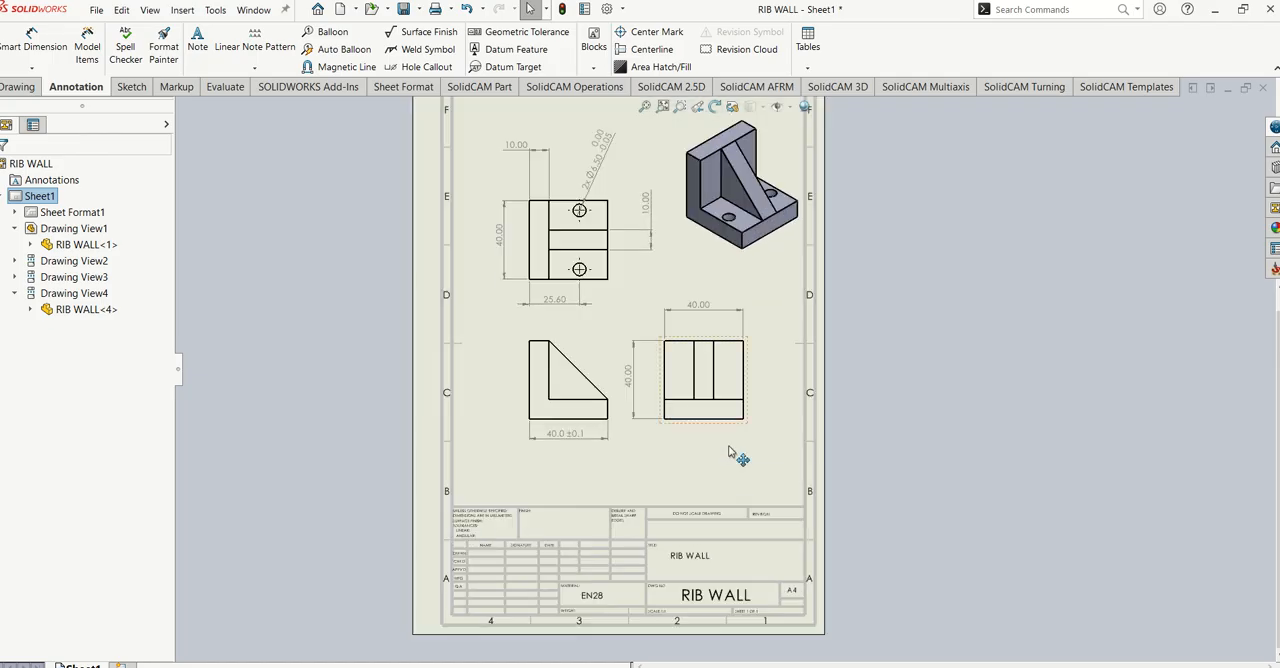
{"action": "scroll", "coordinate": [642, 440], "scroll_direction": "up", "scroll_amount": 2}
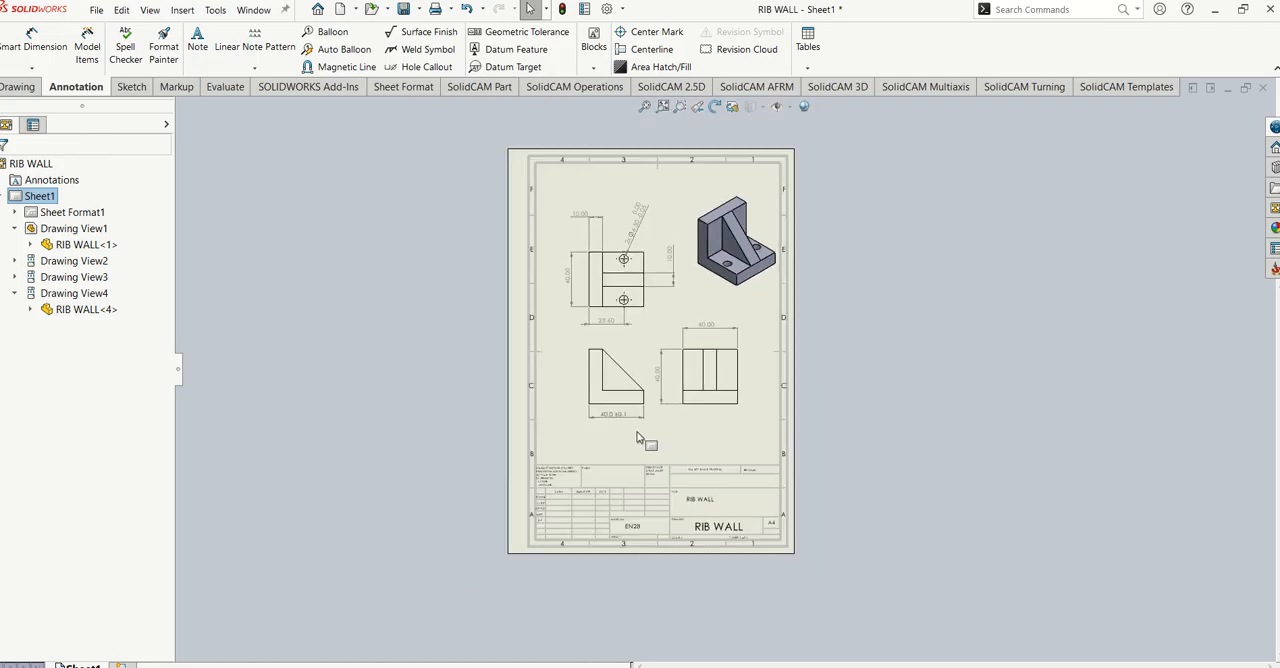